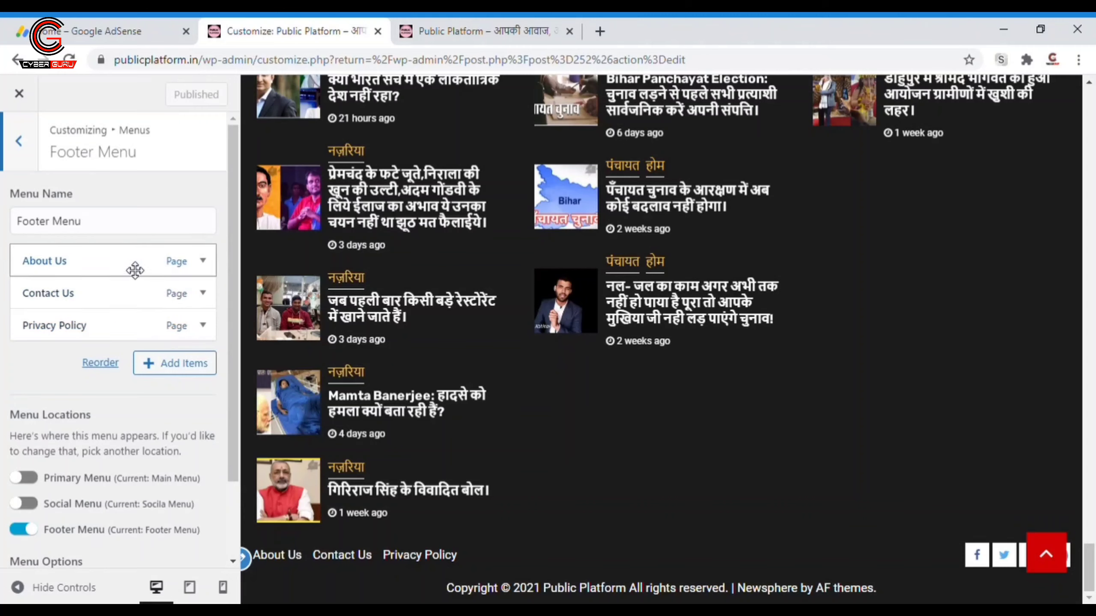
Reorder the footer menu so that About Us comes directly after Contact Us
left_click_drag(135, 271, 140, 306)
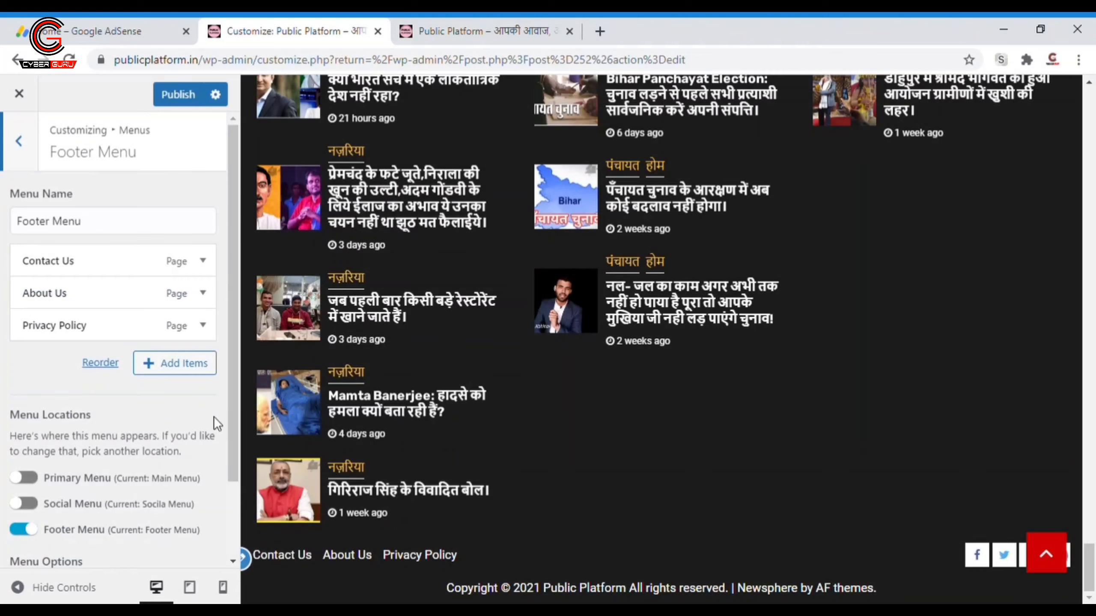
left_click_drag(147, 305, 125, 300)
Add the existing Privacy Policy 2 page to the footer menu and publish the changes
left_click(176, 365)
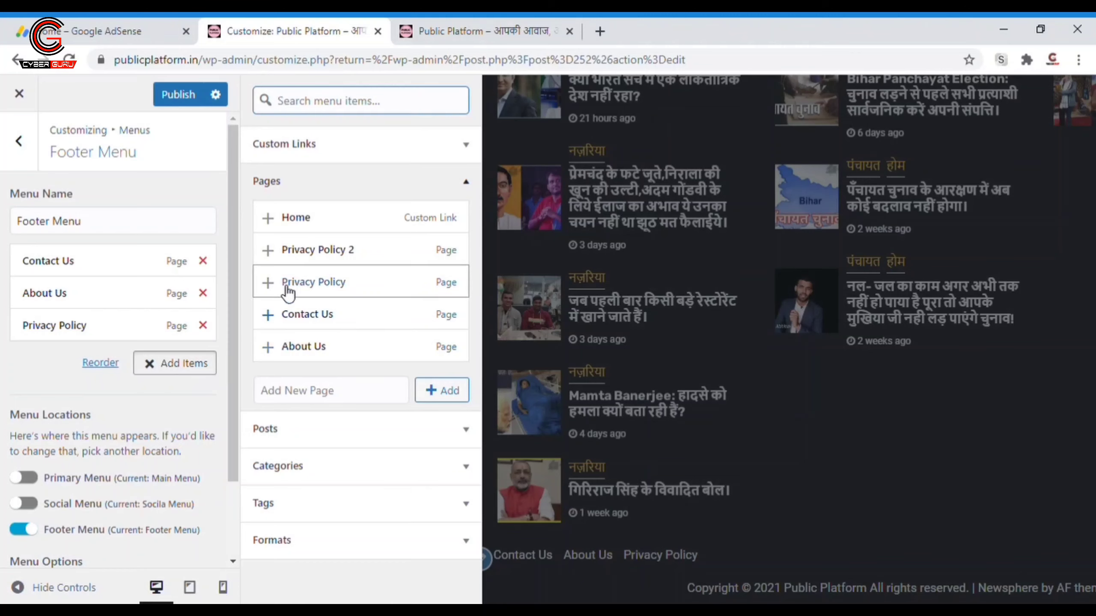
left_click(275, 255)
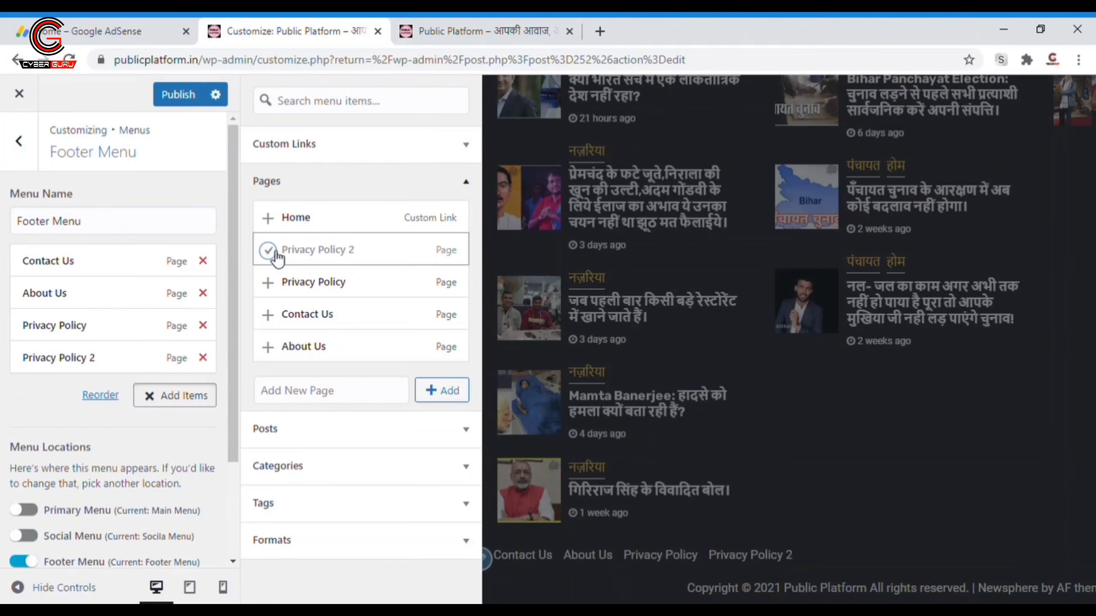
left_click(467, 182)
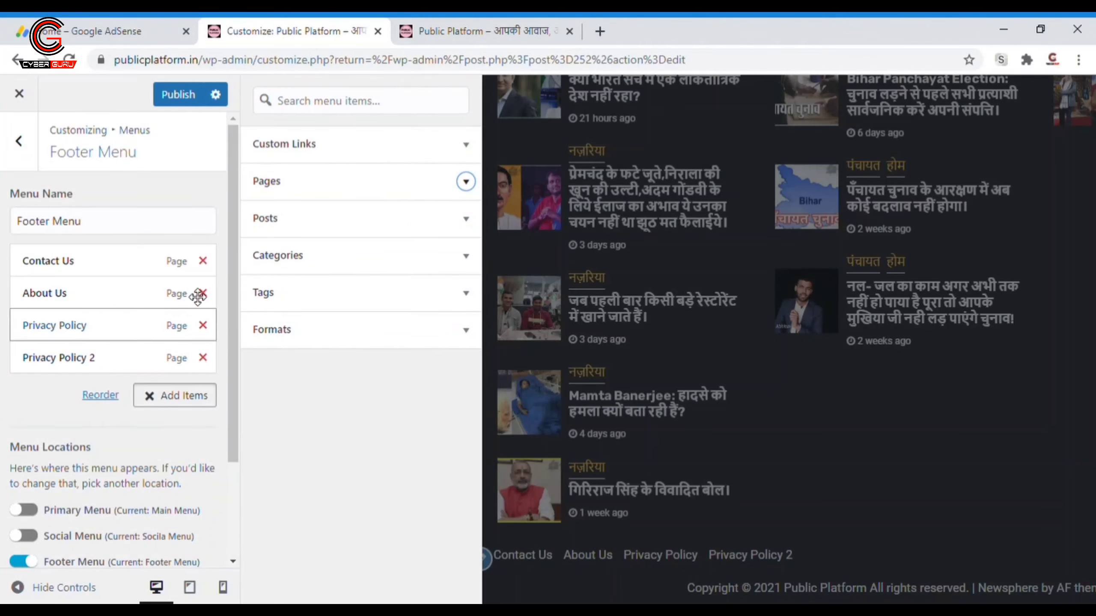
left_click(180, 95)
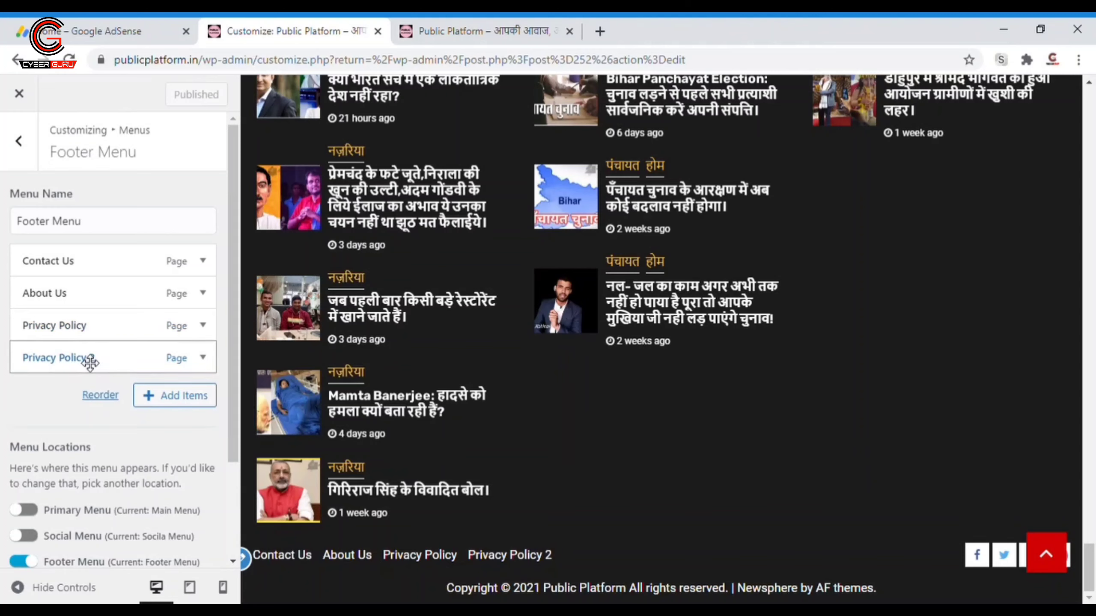
Try Privacy Policy 2 as a sub-item of Privacy Policy in the footer menu, and place it above Privacy Policy at the top level
left_click_drag(90, 362, 111, 362)
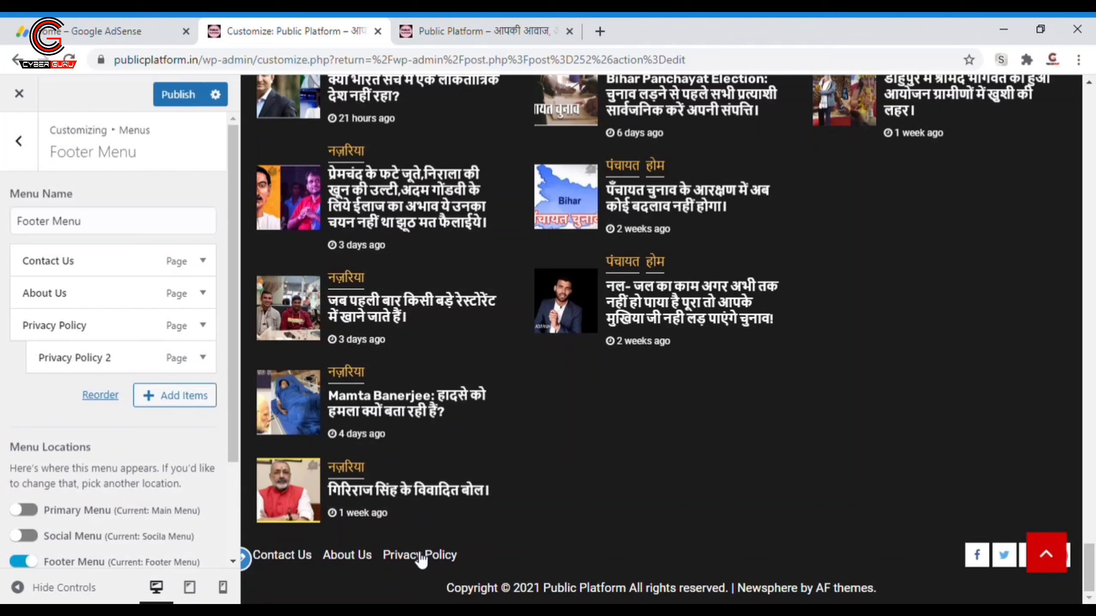
left_click_drag(106, 362, 80, 328)
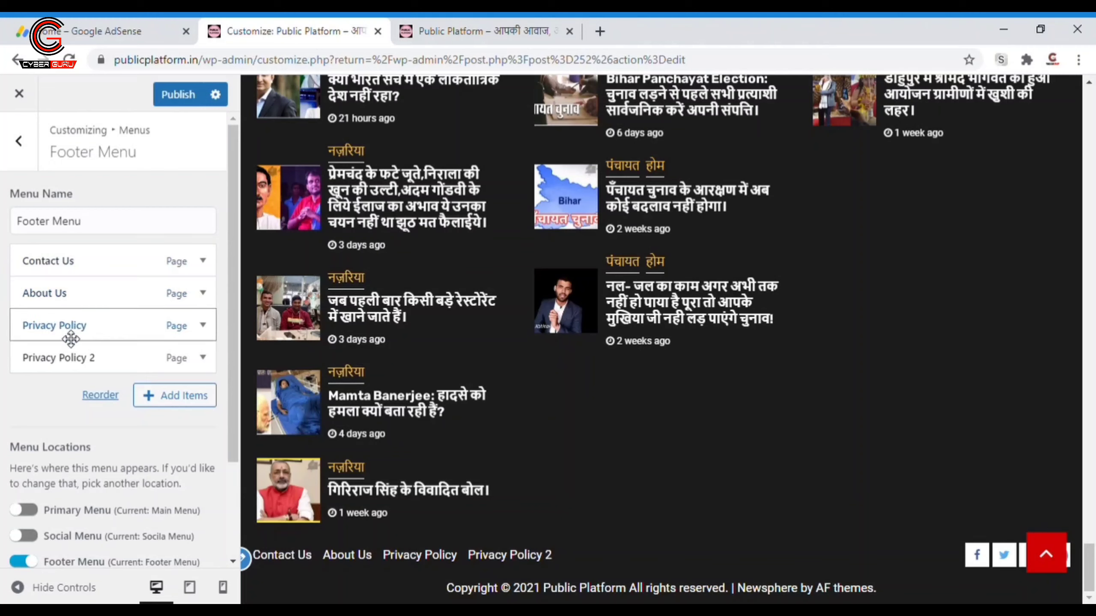
left_click_drag(69, 330, 67, 372)
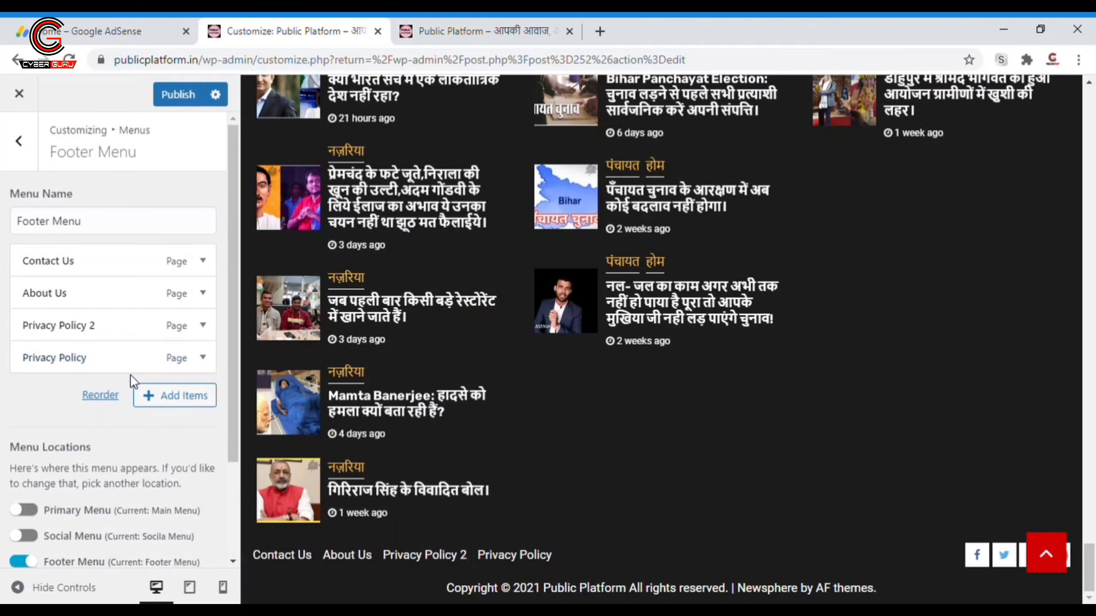
Remove the Privacy Policy 2 item from the footer menu through its item settings
left_click(203, 326)
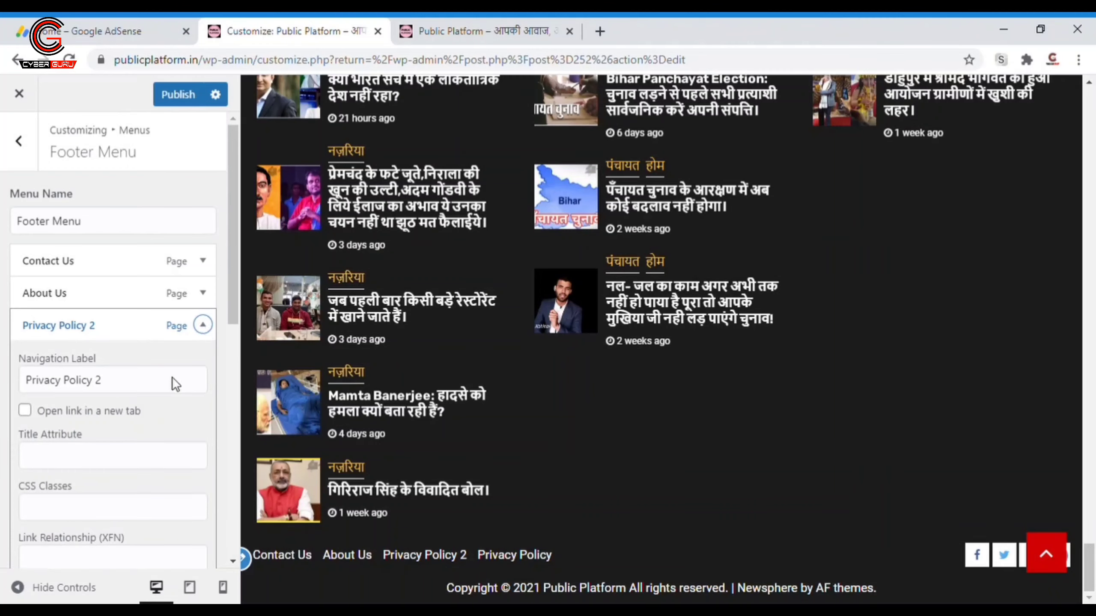
scroll(172, 379, "down", 10)
left_click(49, 249)
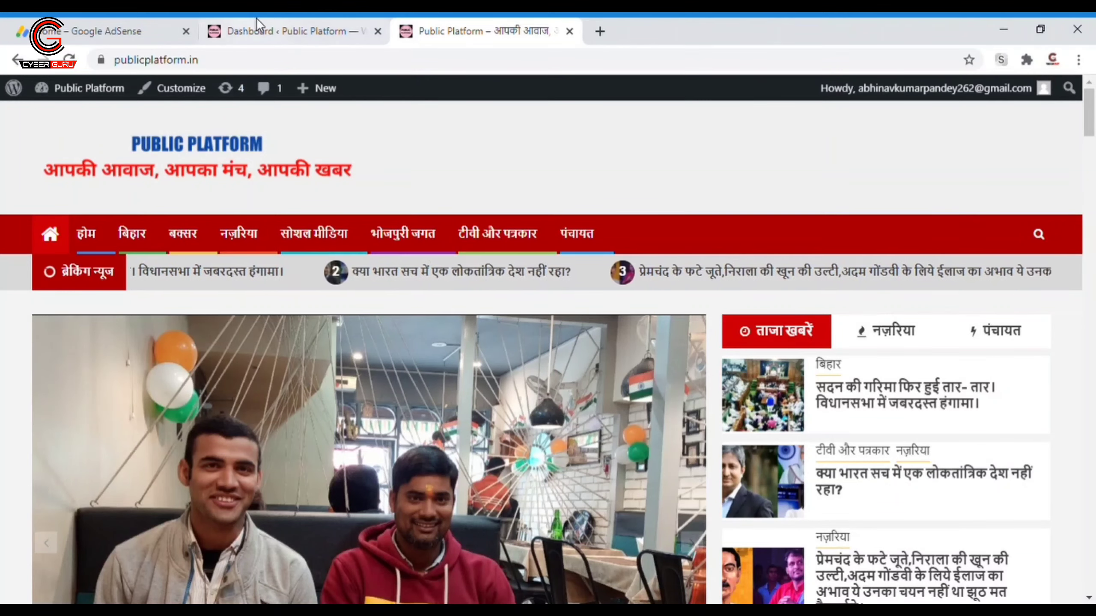
Return to the site's admin dashboard and open the management page for post categories
left_click(266, 32)
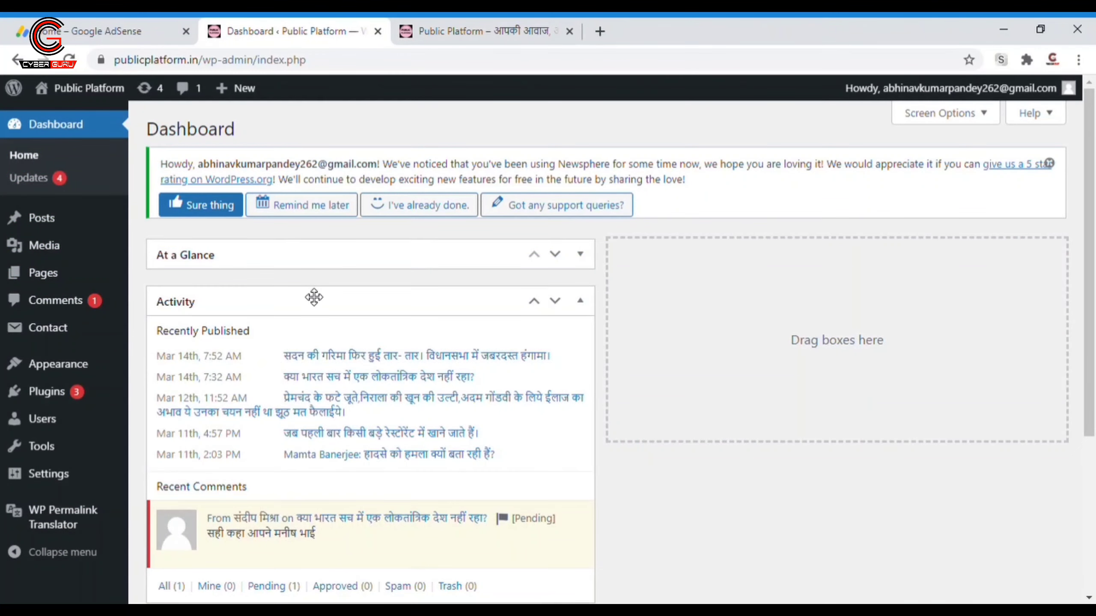
scroll(313, 297, "down", 5)
scroll(314, 297, "up", 5)
mouse_move(96, 374)
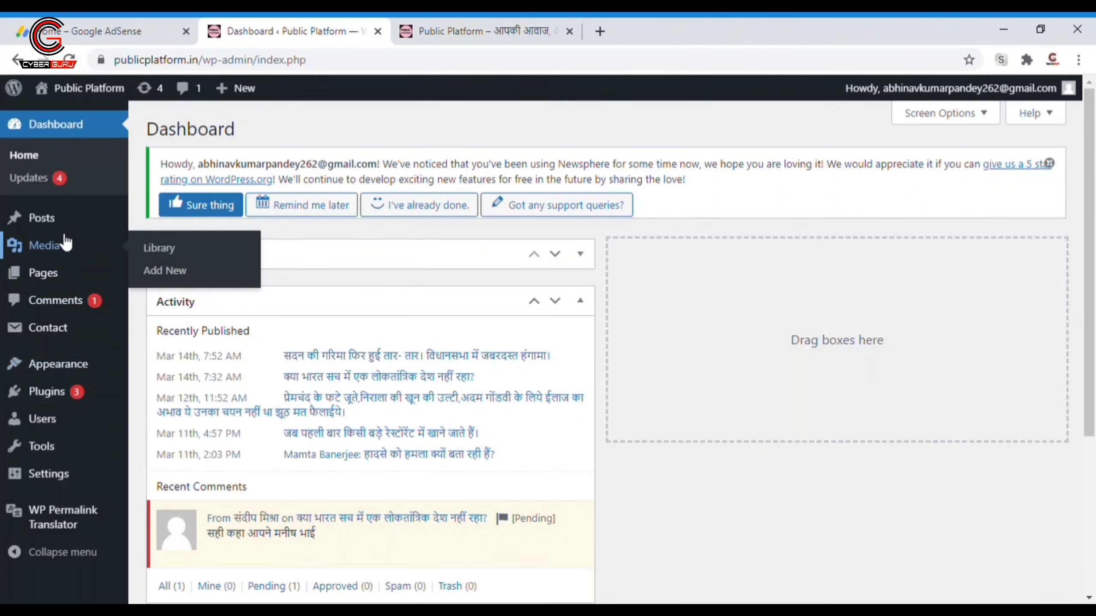
mouse_move(64, 216)
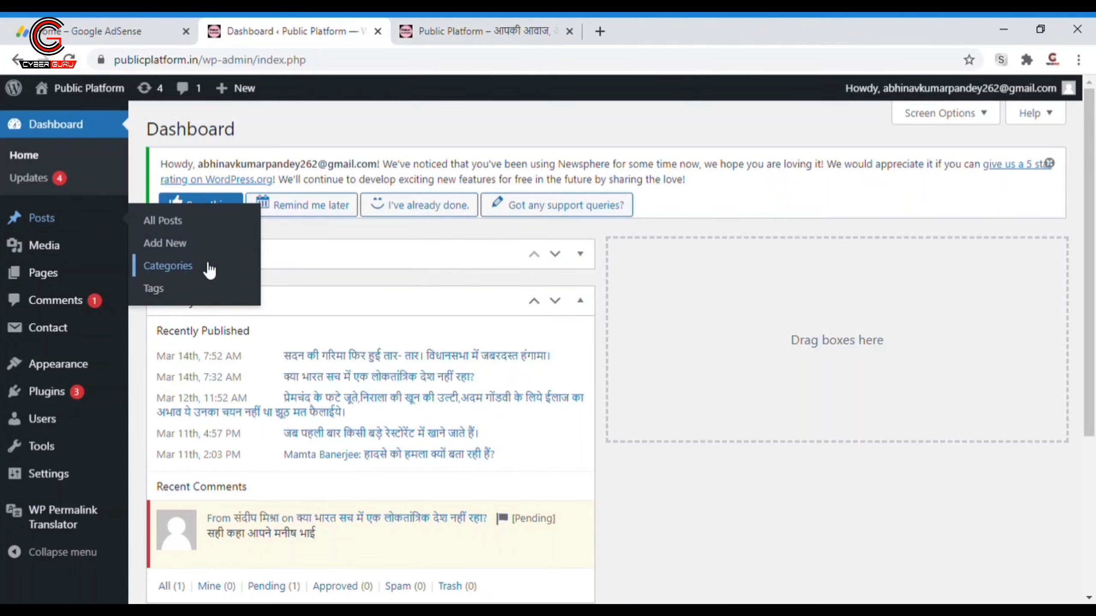
left_click(210, 269)
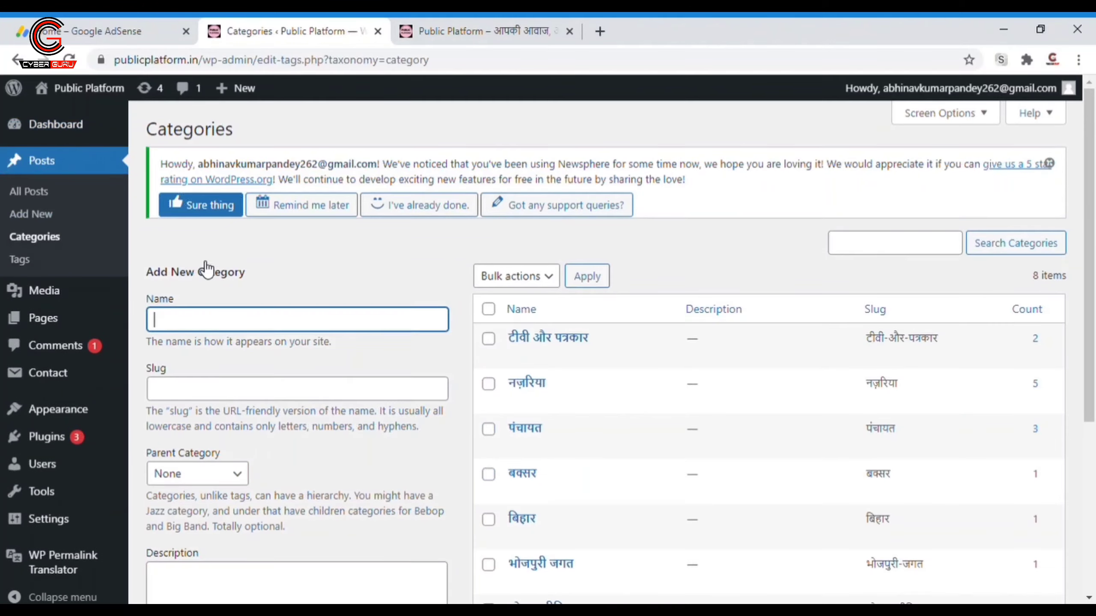
Examine the list of existing post categories and the fields of the form for adding a category
scroll(591, 467, "down", 6)
scroll(597, 470, "up", 6)
scroll(600, 473, "down", 5)
scroll(600, 277, "up", 4)
scroll(600, 278, "down", 2)
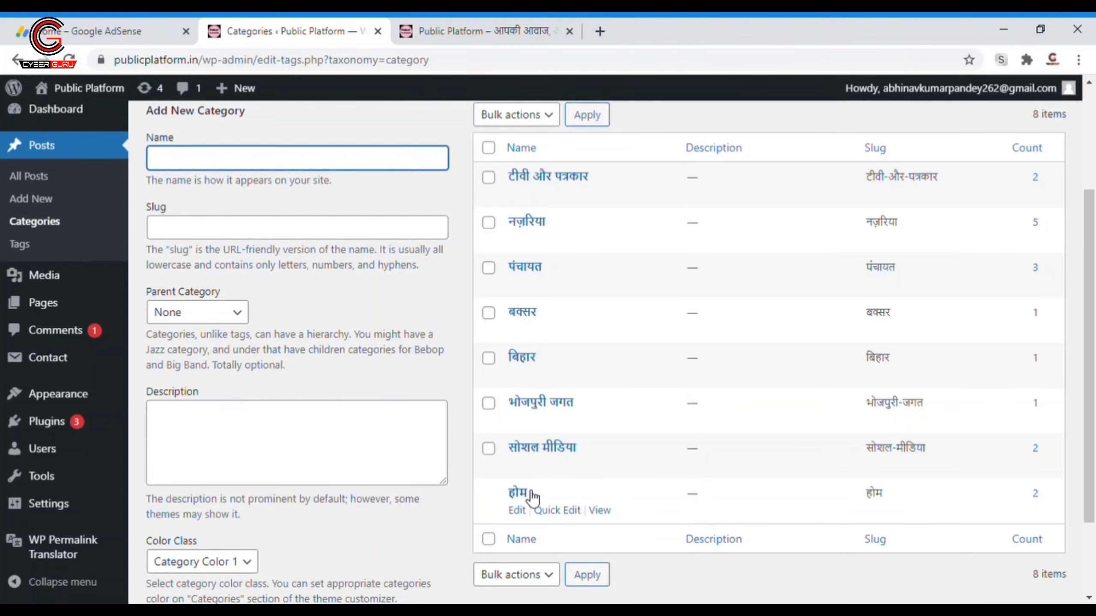
scroll(535, 468, "up", 4)
scroll(541, 466, "down", 5)
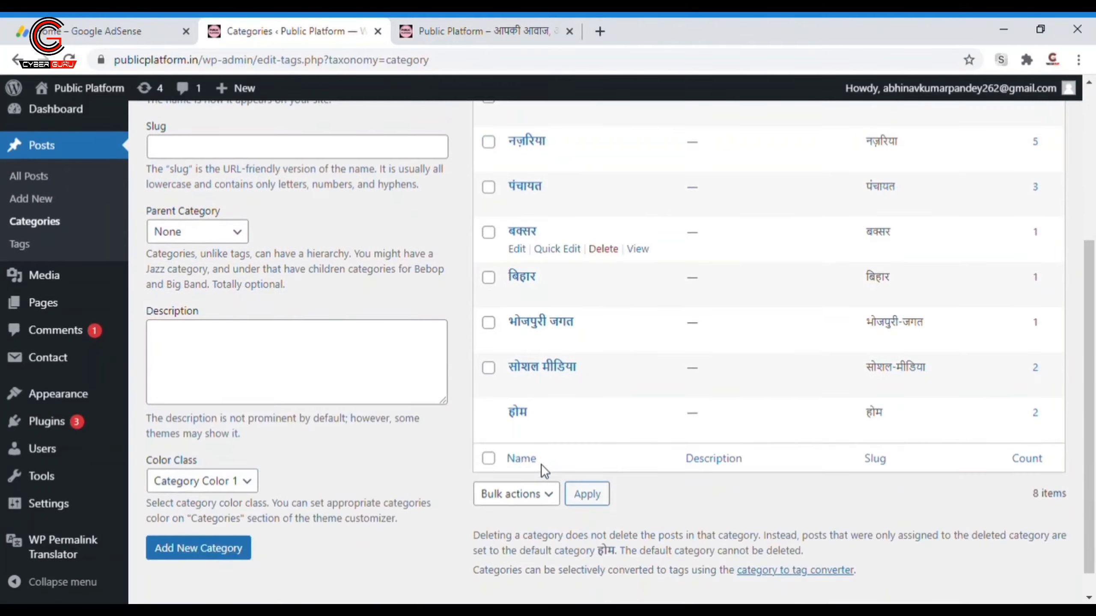
scroll(541, 464, "up", 4)
scroll(541, 464, "down", 4)
scroll(549, 443, "up", 5)
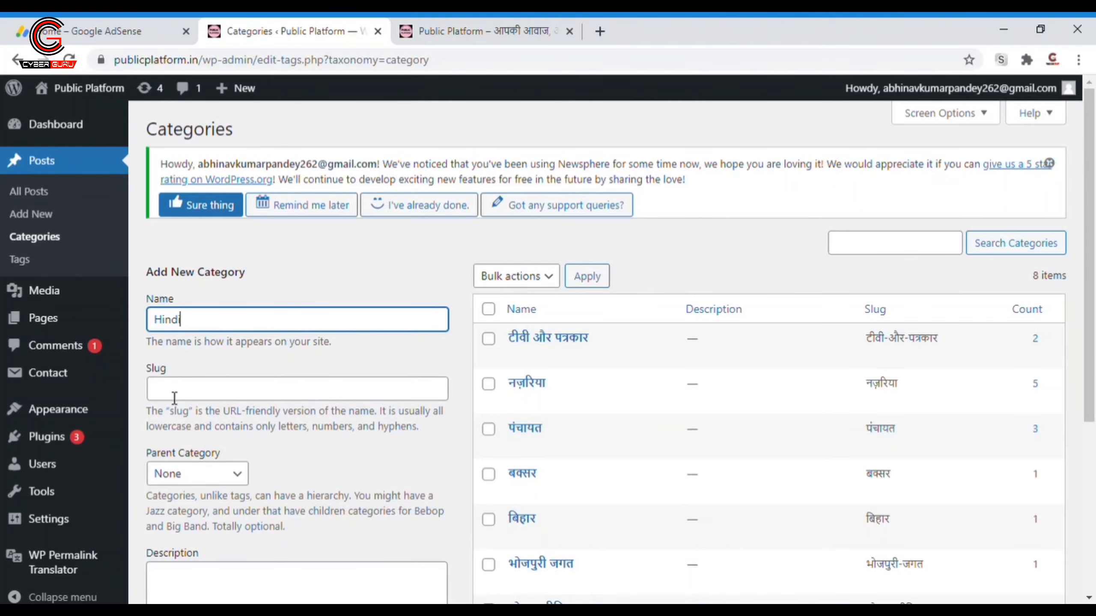
Add a new post category named Hindi, leaving the slug and description empty
scroll(195, 398, "down", 2)
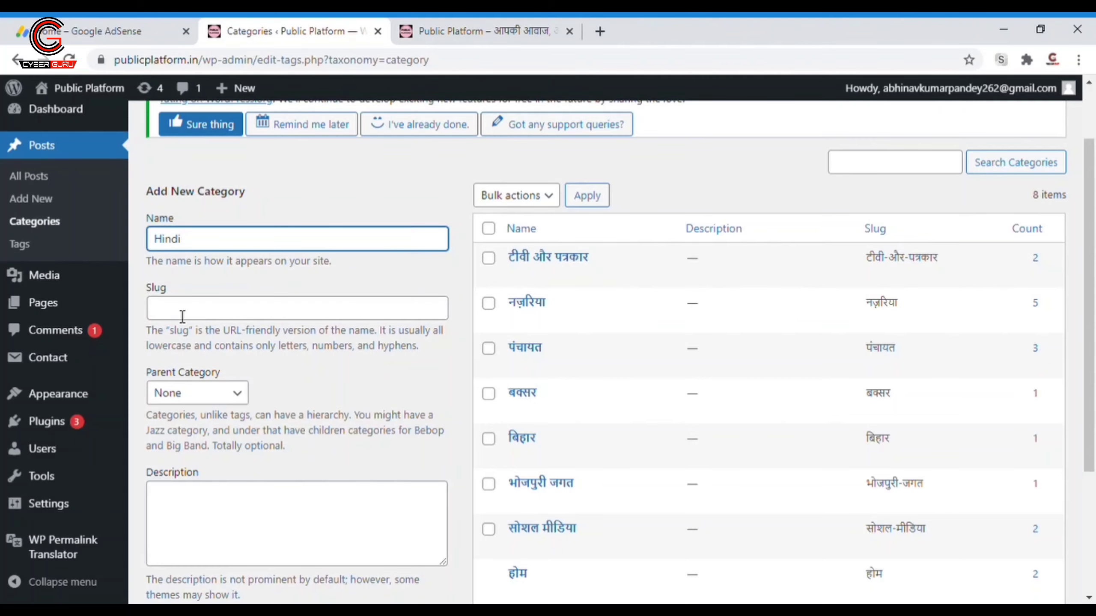
scroll(182, 317, "down", 4)
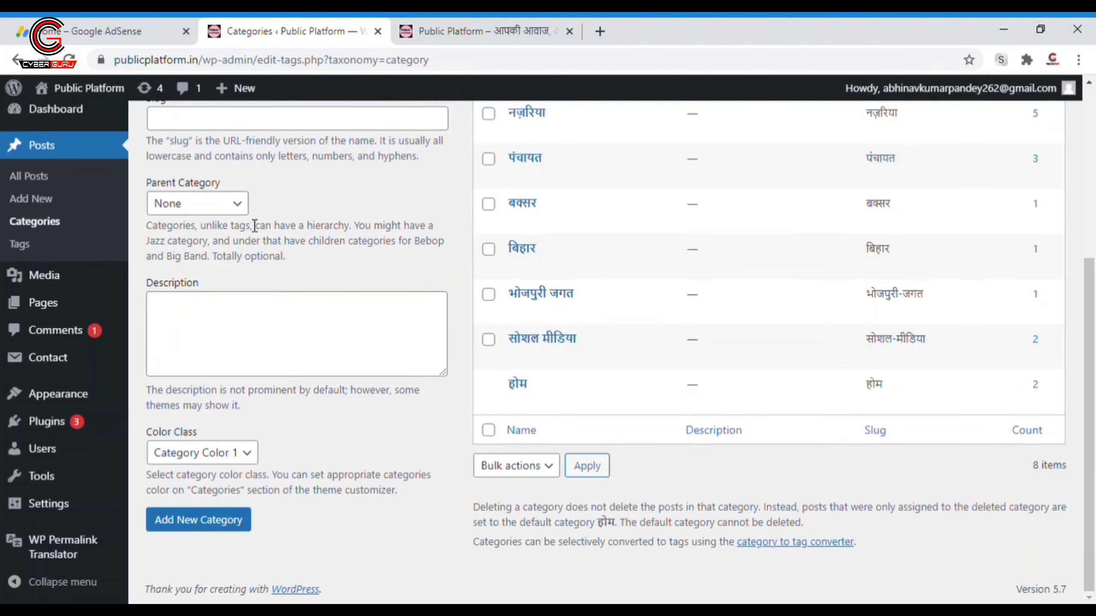
scroll(255, 225, "up", 5)
scroll(255, 225, "down", 3)
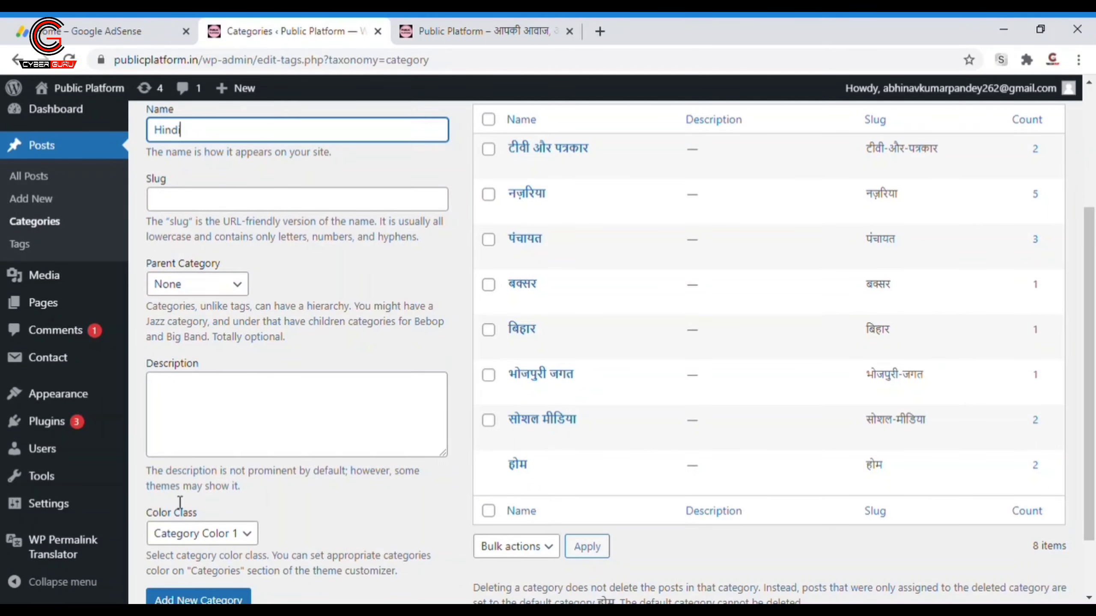
scroll(180, 502, "down", 2)
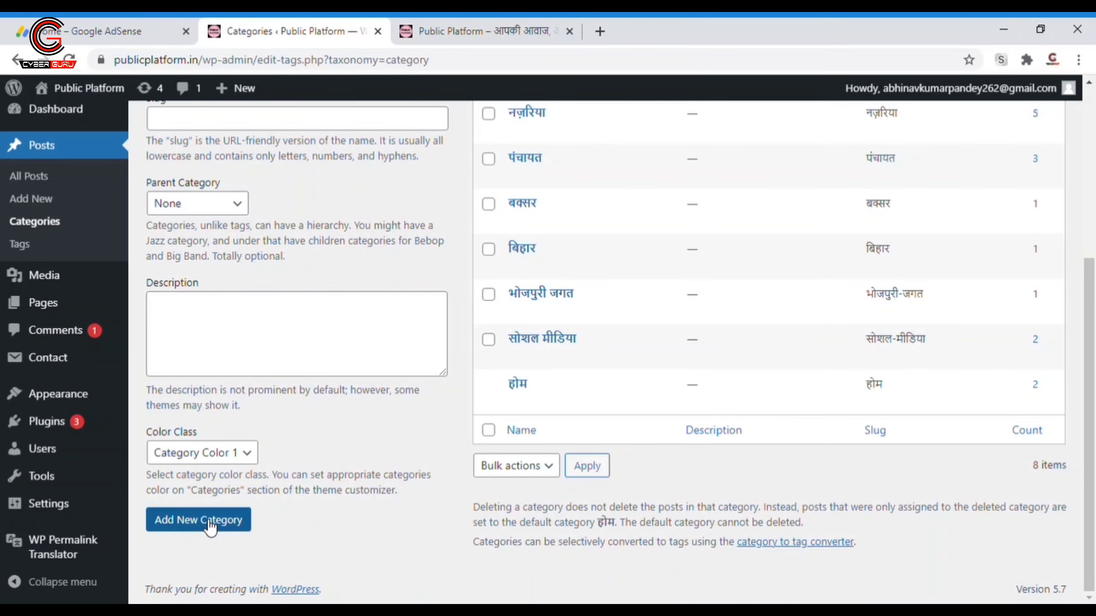
left_click(210, 527)
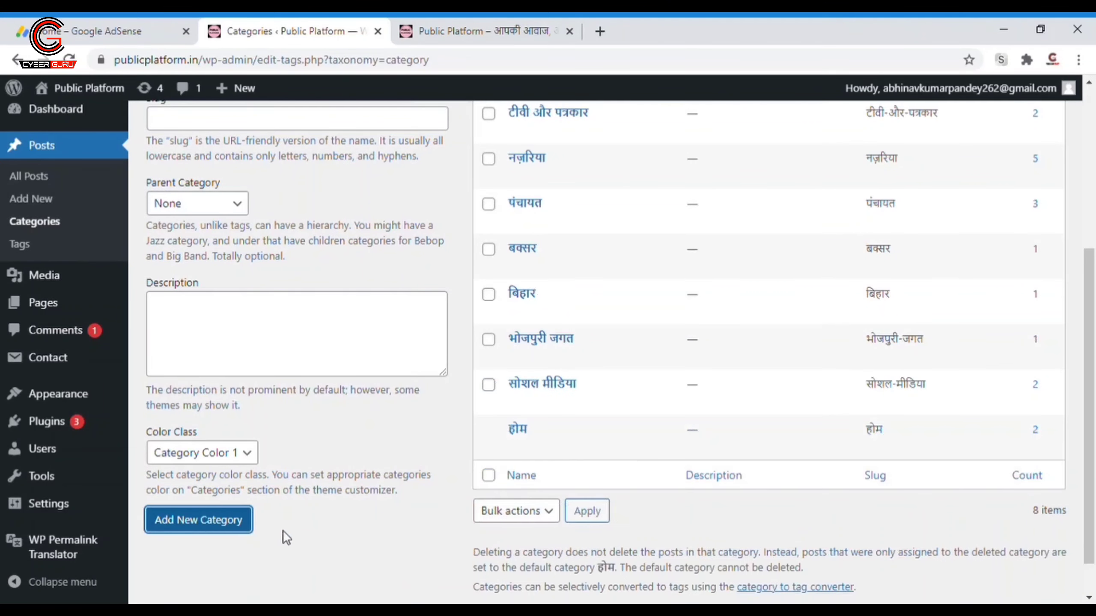
scroll(454, 532, "up", 6)
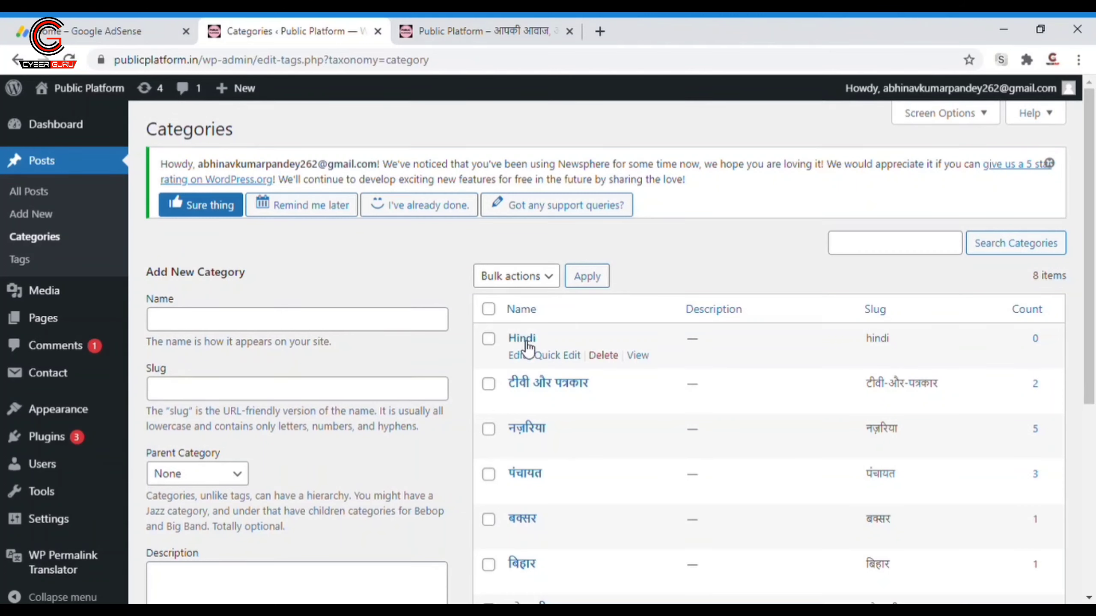
Add another post category named English, leaving the slug and description empty
left_click(293, 329)
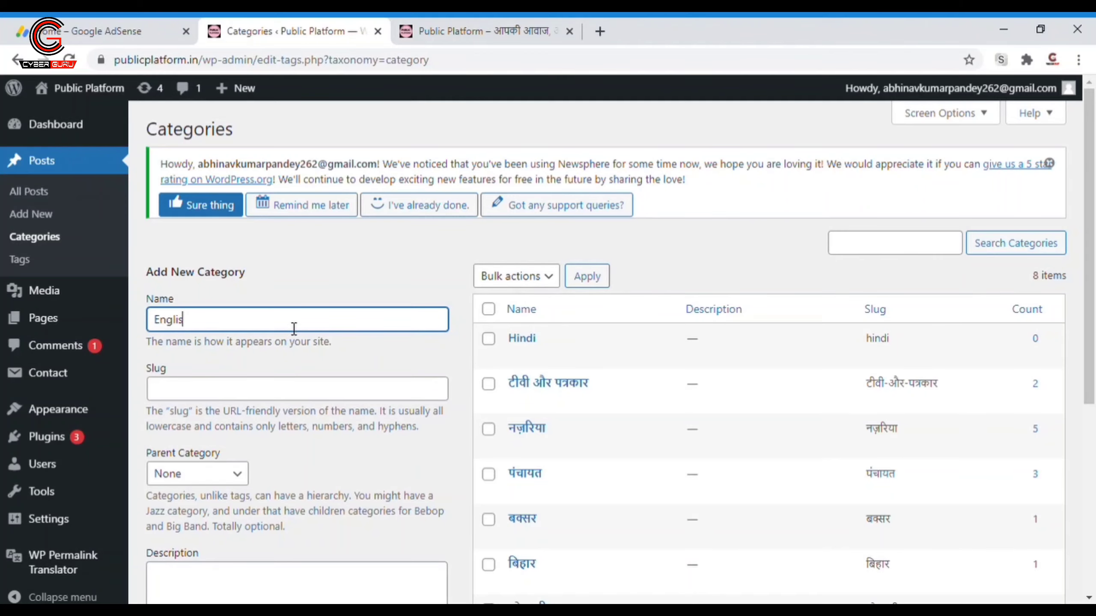
scroll(294, 329, "down", 6)
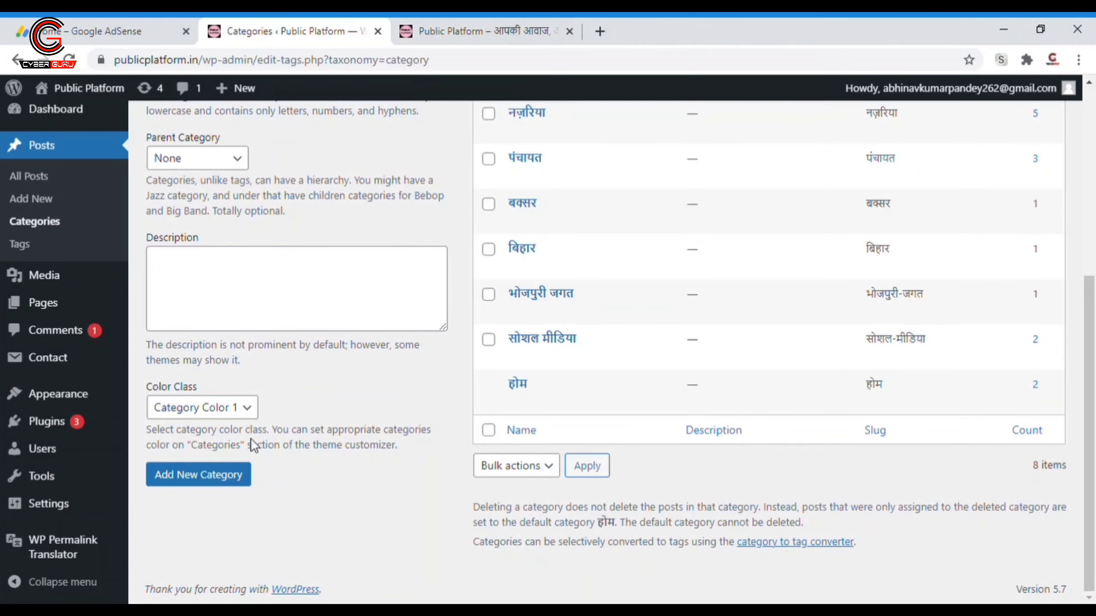
left_click(237, 475)
scroll(759, 424, "up", 5)
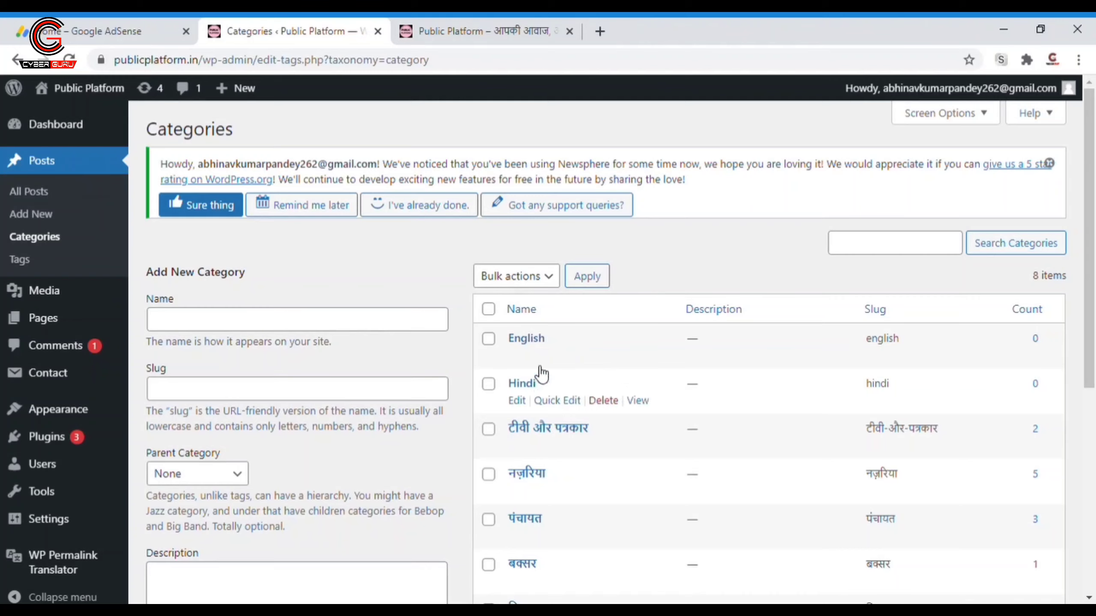
Reload the public home page to check its navigation menu for the new categories, and return to the category management page
left_click(509, 27)
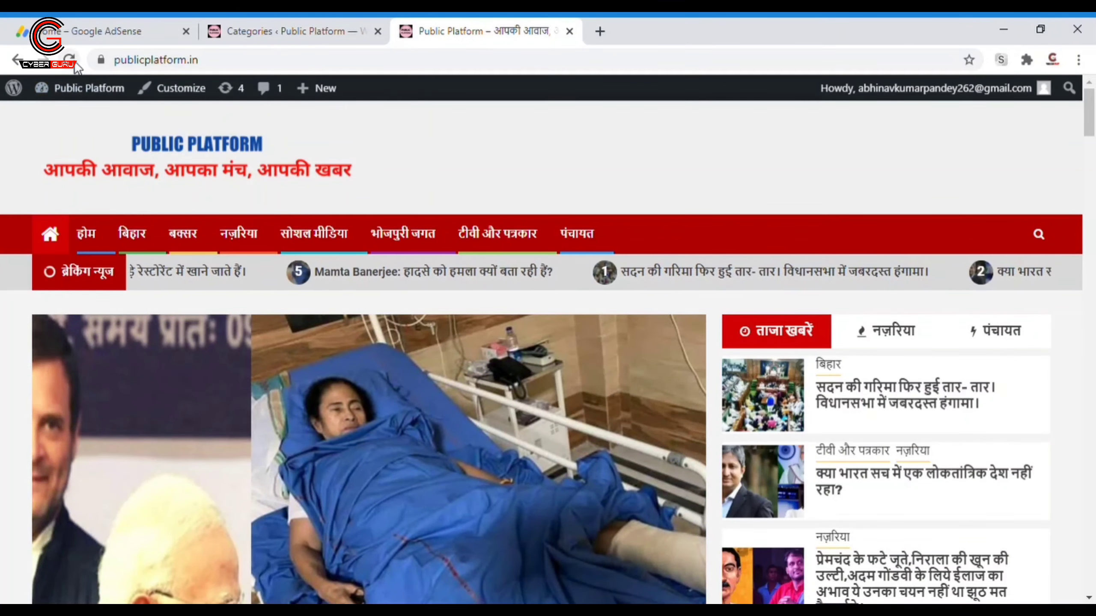
left_click(70, 59)
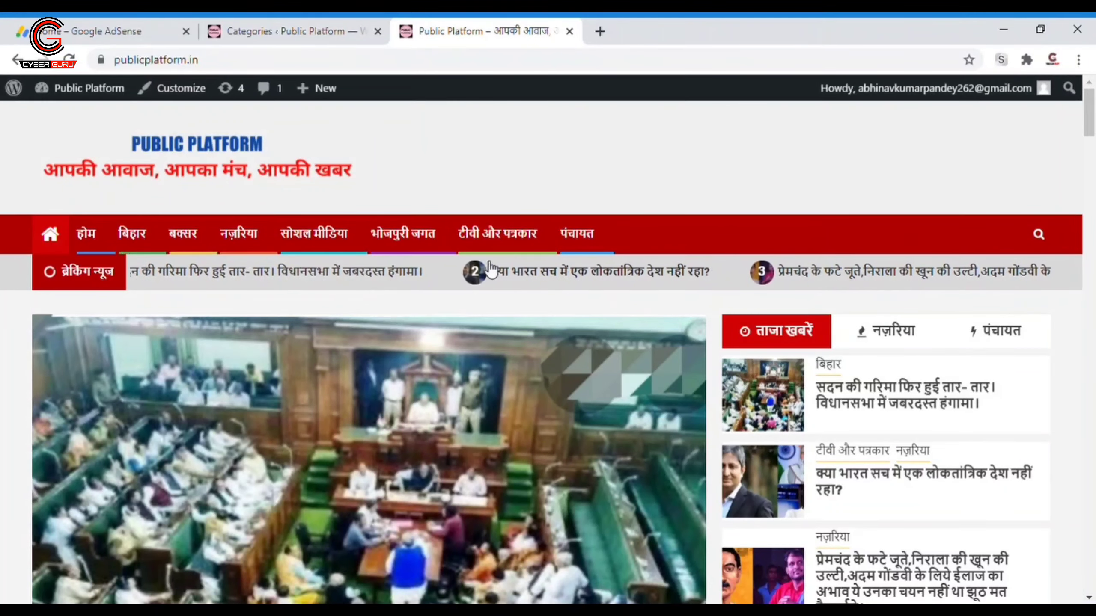
left_click(238, 34)
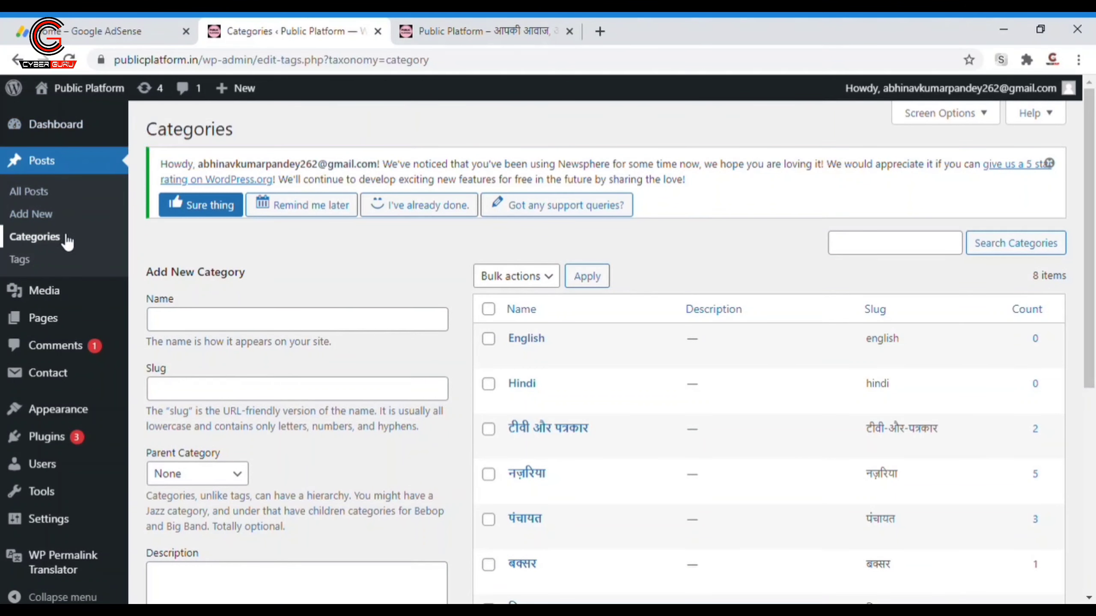
Open the theme customizer, look over the home page preview, and open the list of the site's menus
mouse_move(84, 408)
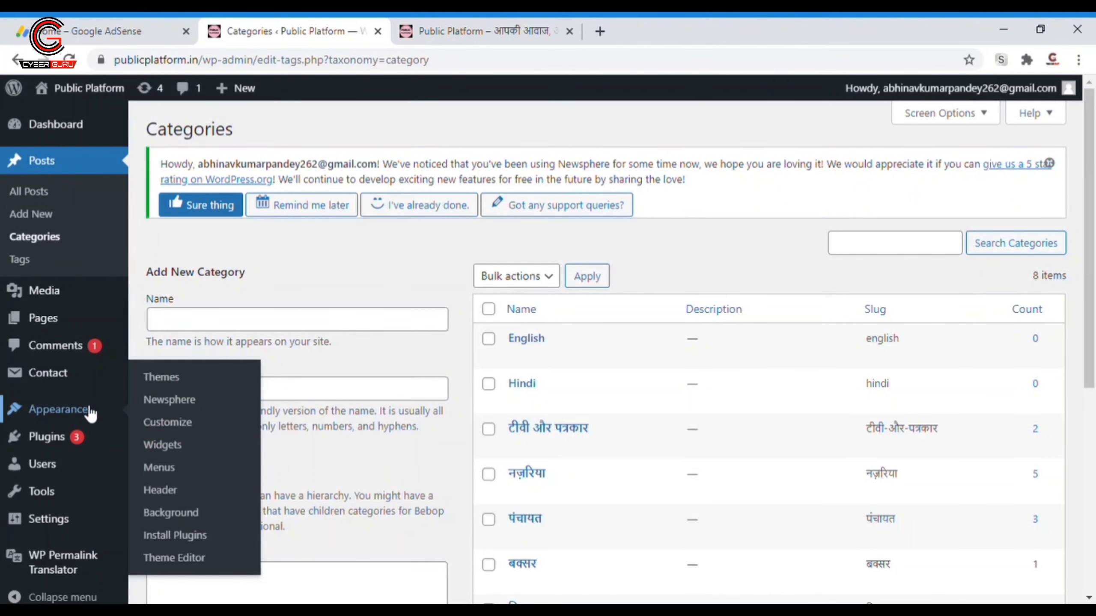
left_click(188, 422)
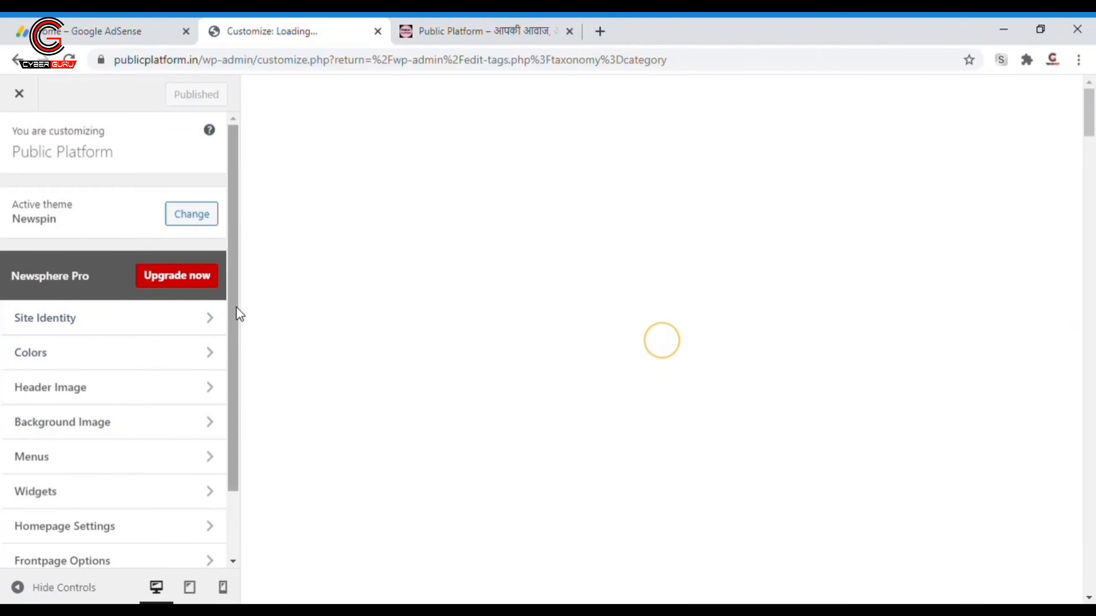
scroll(237, 322, "down", 2)
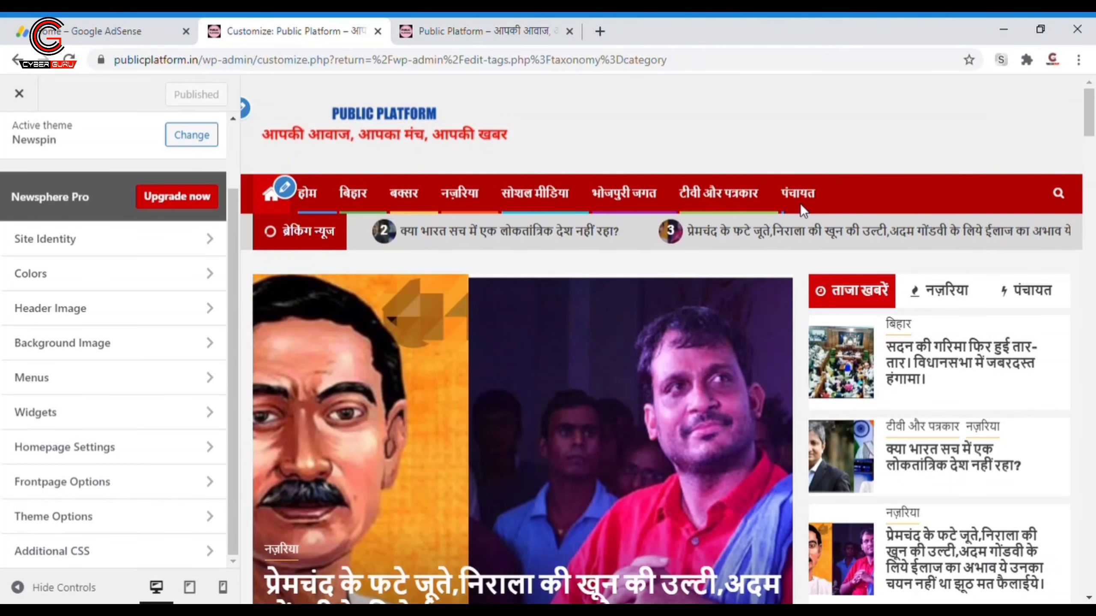
scroll(879, 359, "down", 10)
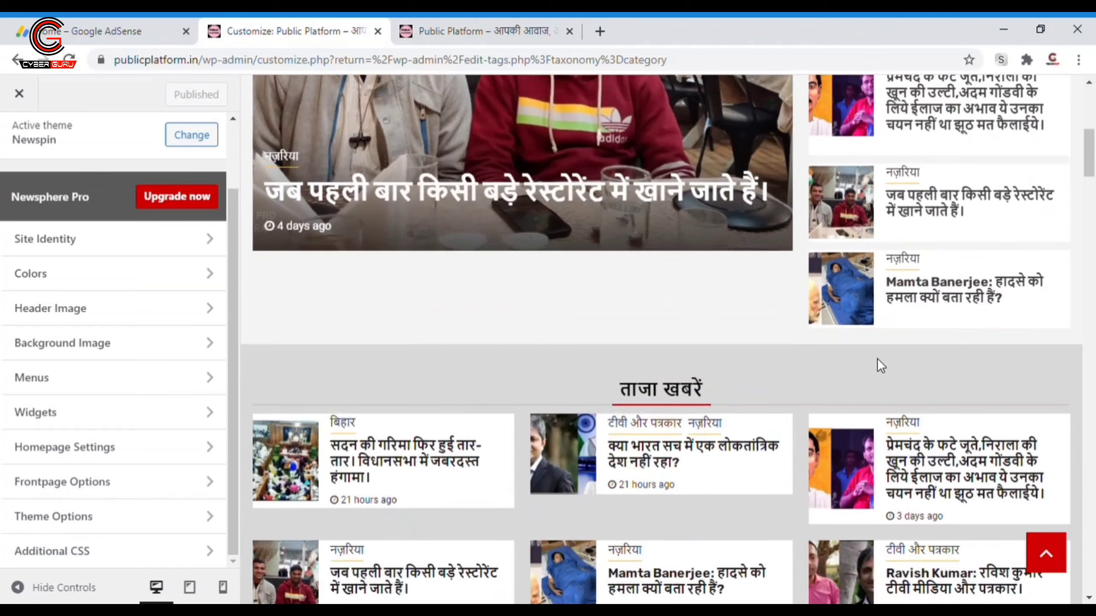
scroll(877, 358, "up", 10)
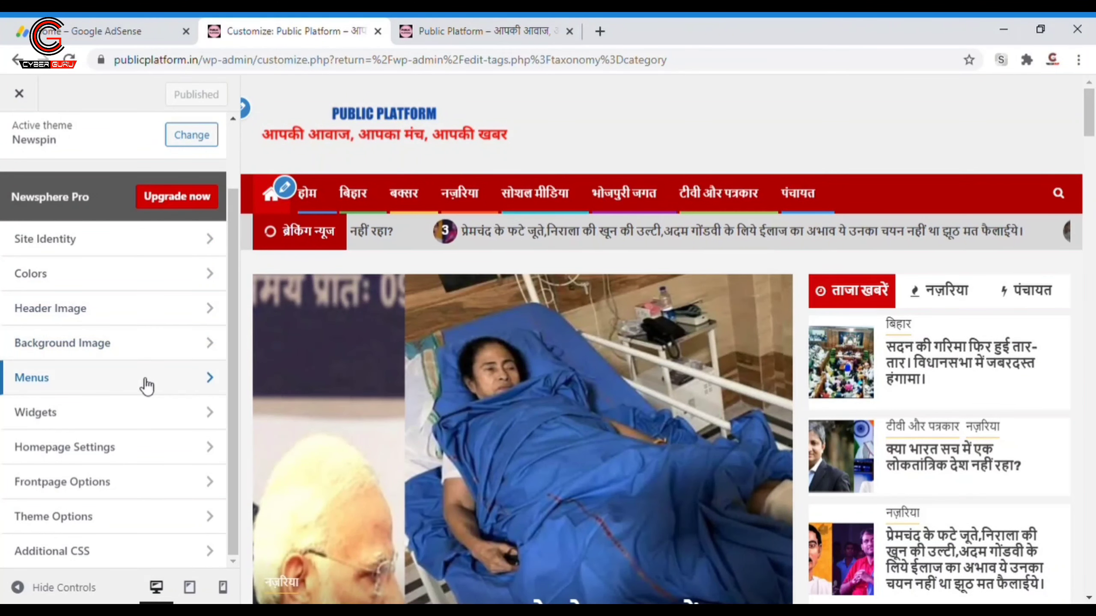
left_click(147, 386)
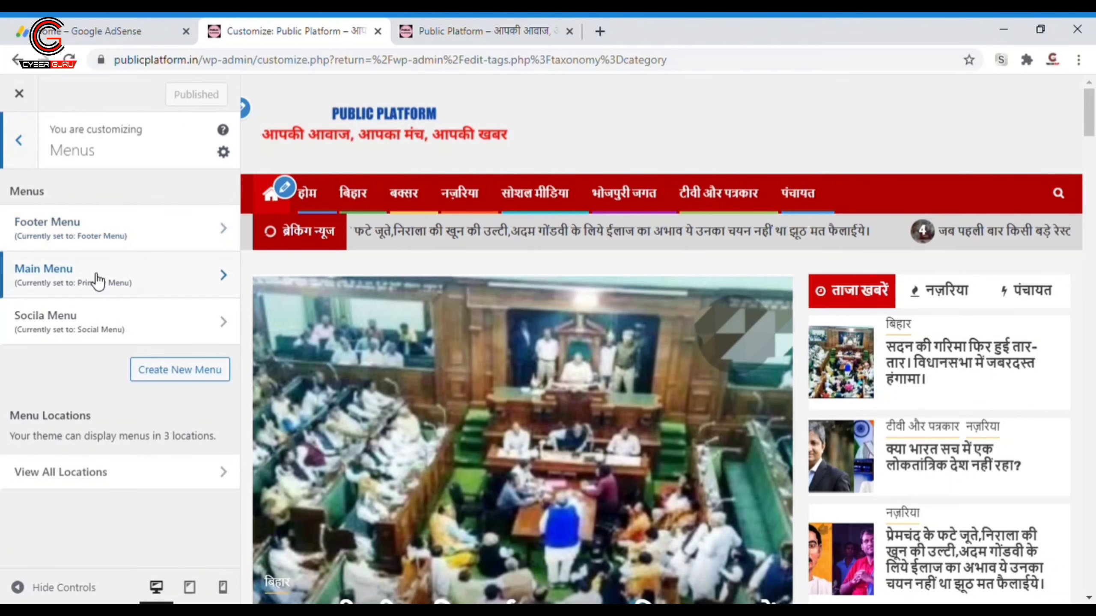
Open the Main Menu for editing and move the बक्सर item so it sits between होम and बिहार
left_click(67, 283)
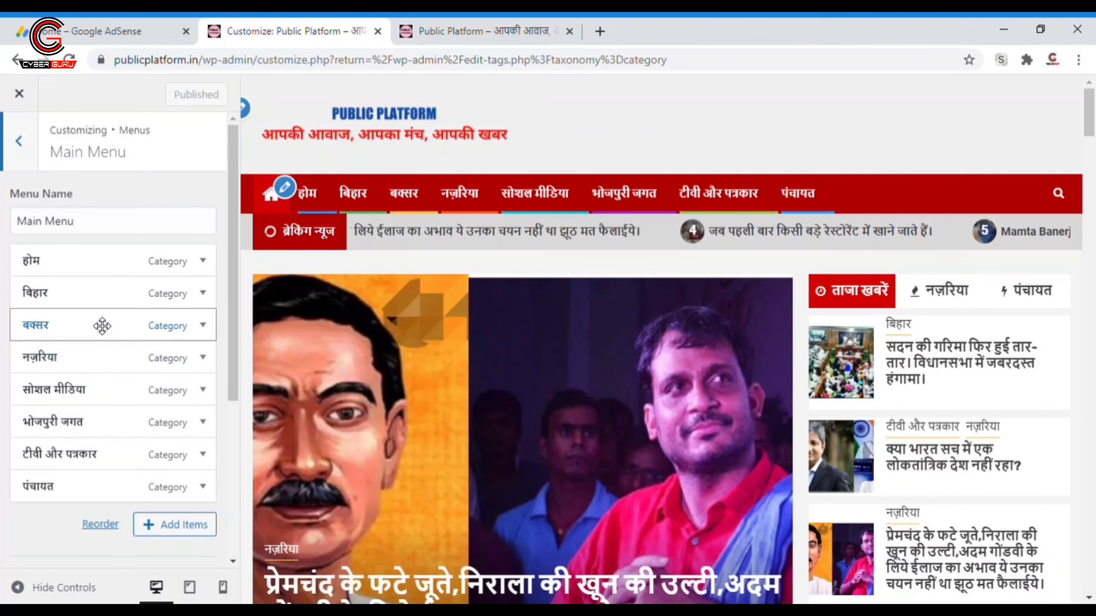
left_click_drag(98, 336, 94, 272)
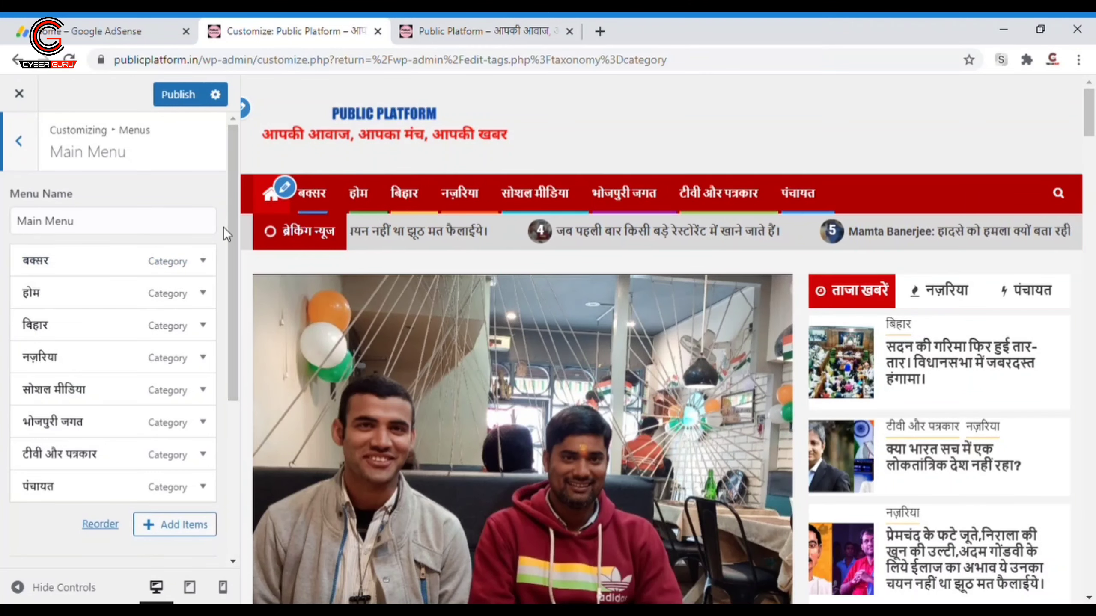
left_click_drag(79, 268, 73, 301)
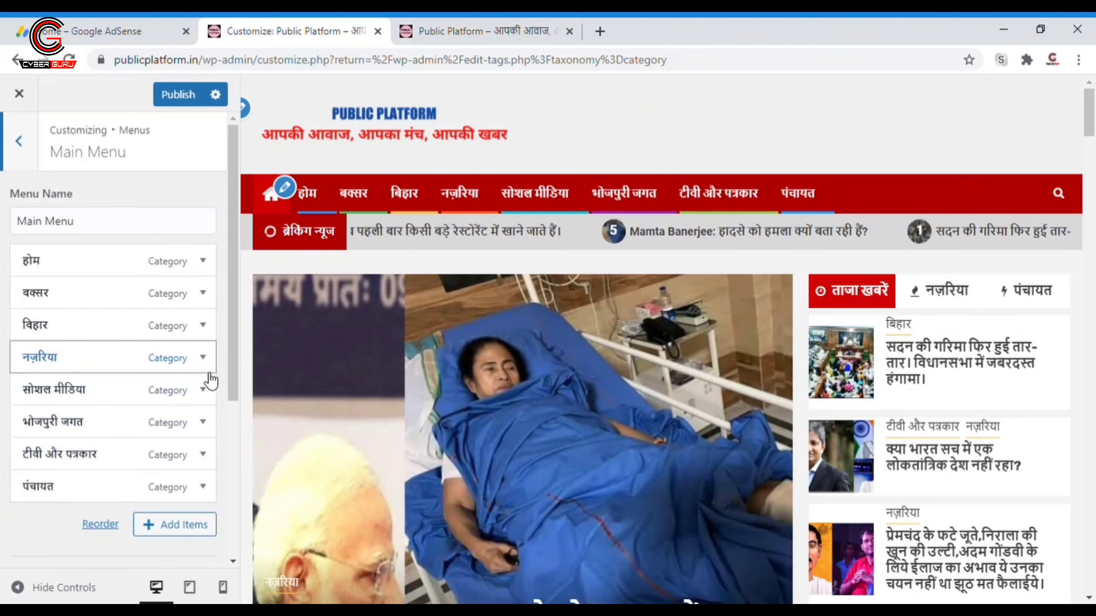
Add the Hindi and English categories to the end of the Main Menu and publish the changes
scroll(211, 379, "down", 4)
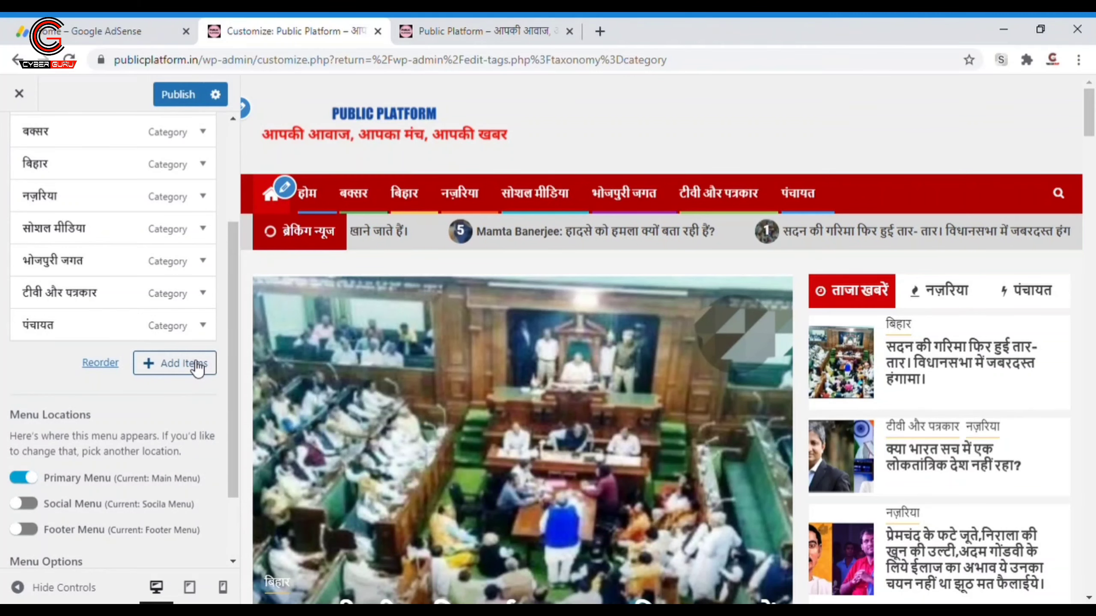
left_click(197, 369)
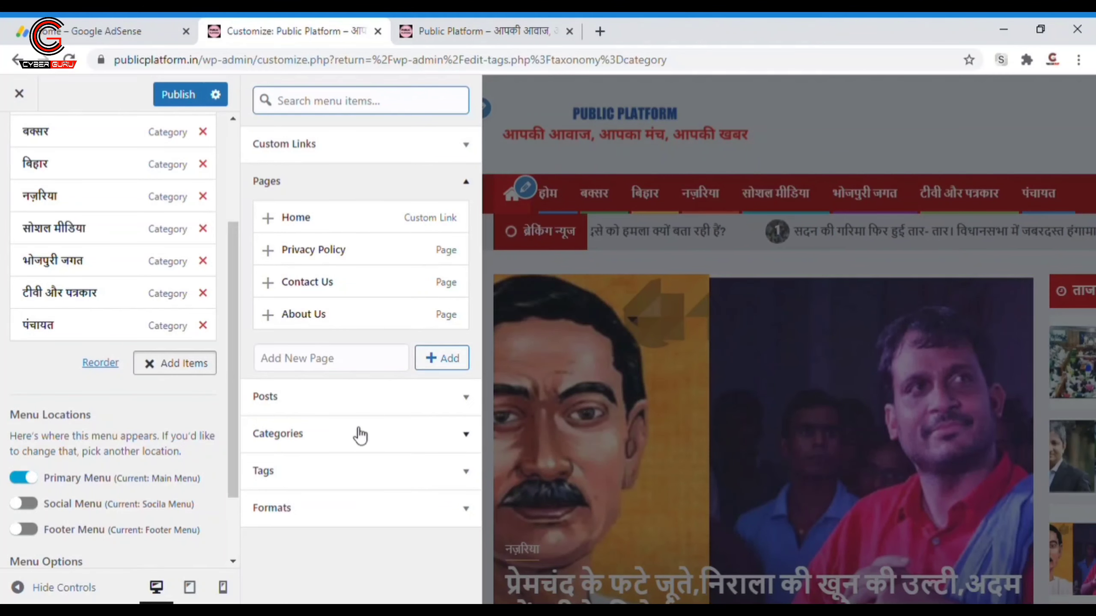
left_click(467, 434)
scroll(464, 429, "down", 4)
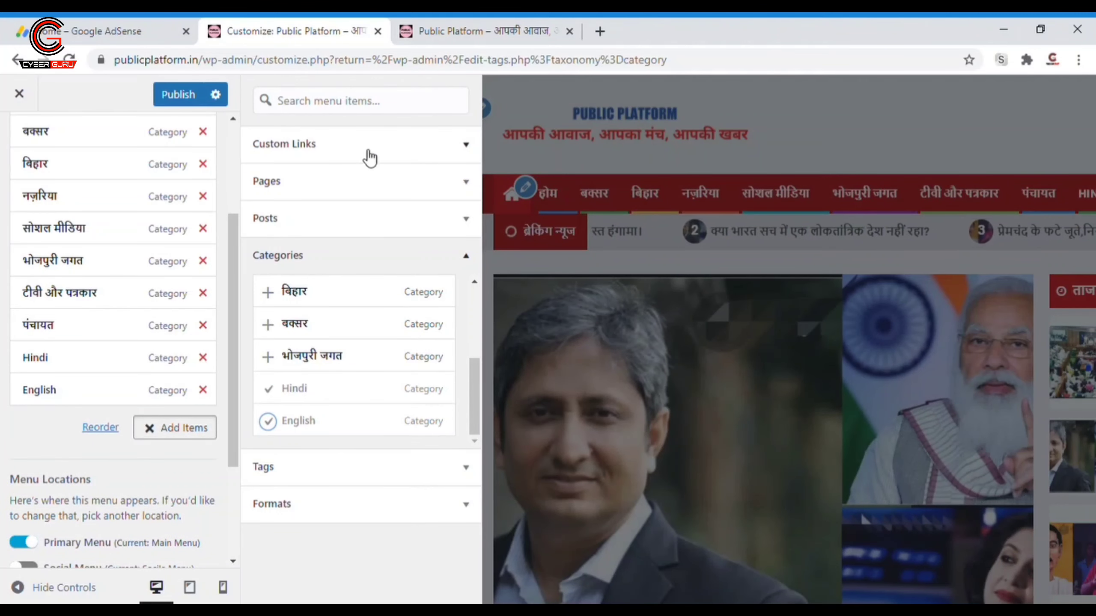
scroll(472, 284, "up", 1)
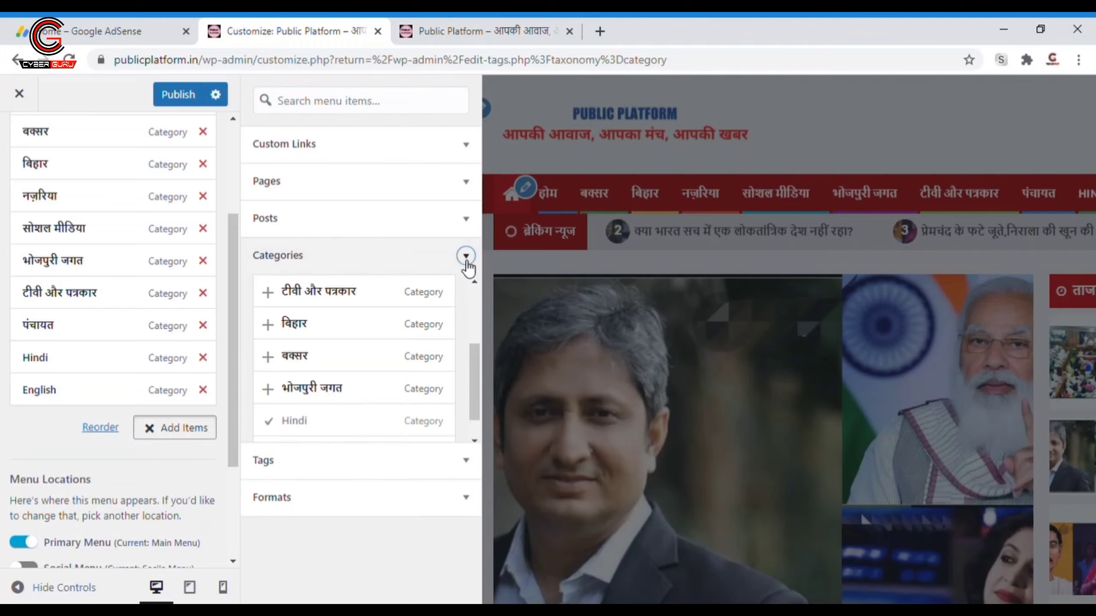
left_click(453, 257)
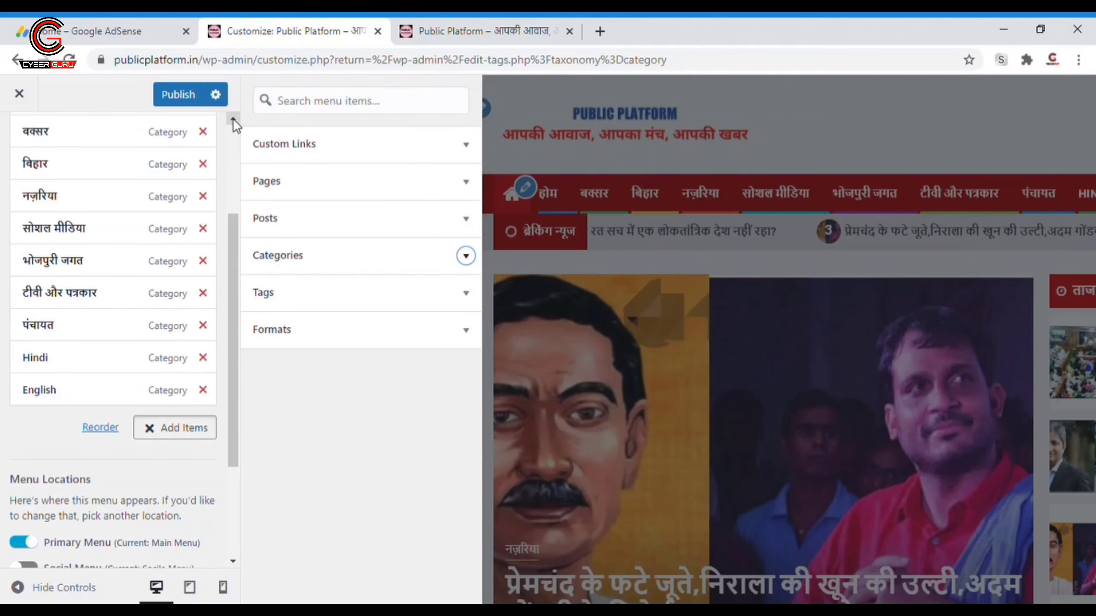
left_click(233, 118)
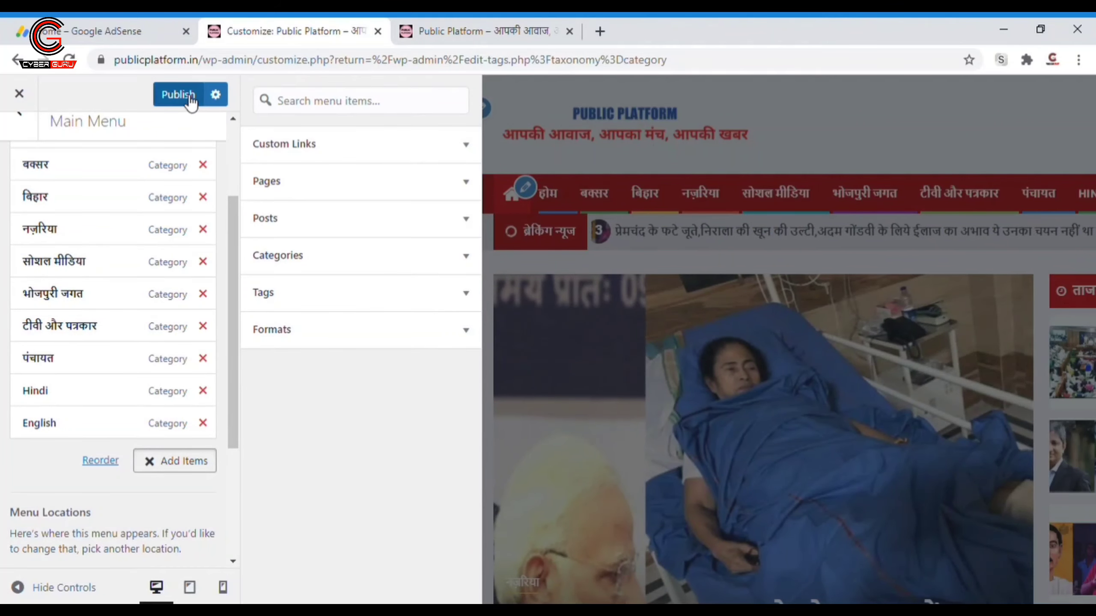
left_click(188, 96)
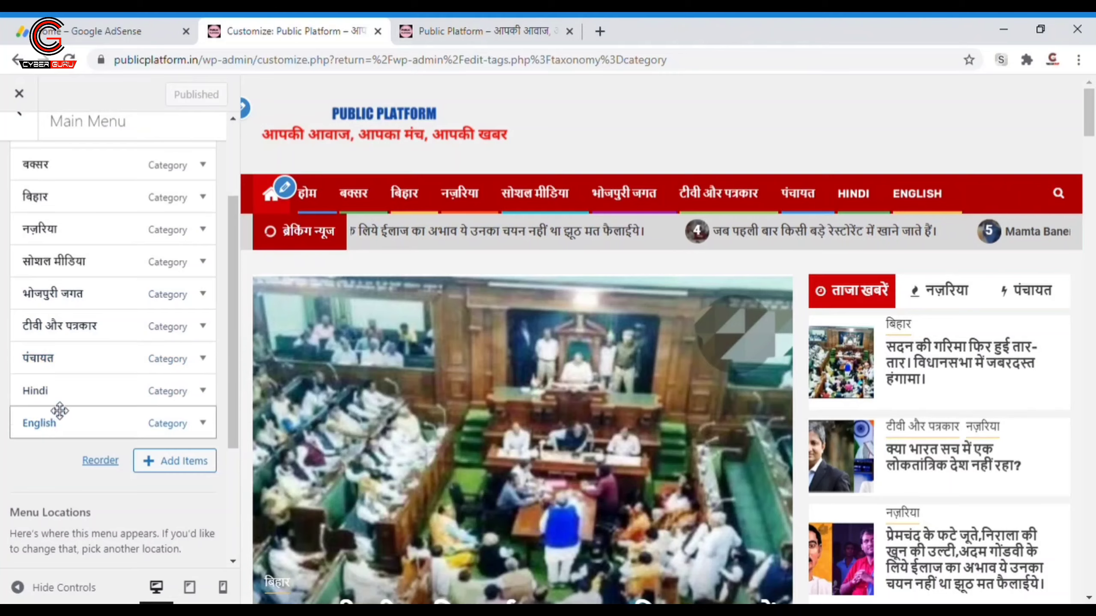
Move the Hindi and English items up in the Main Menu, placing them in that order directly after भोजपुरी जगत
left_click_drag(63, 406, 65, 337)
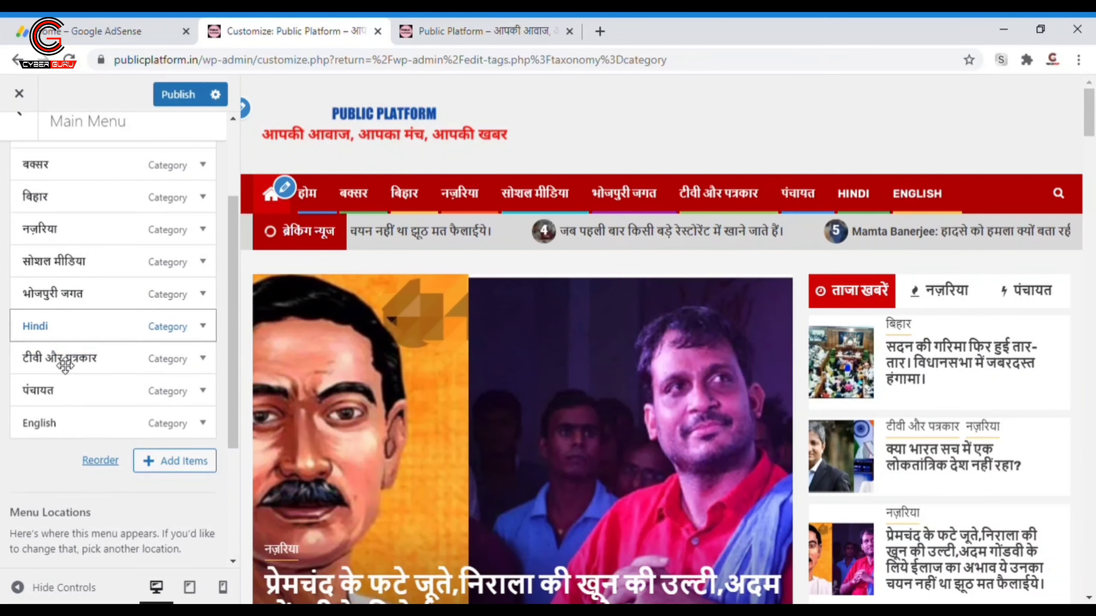
left_click_drag(65, 424, 63, 368)
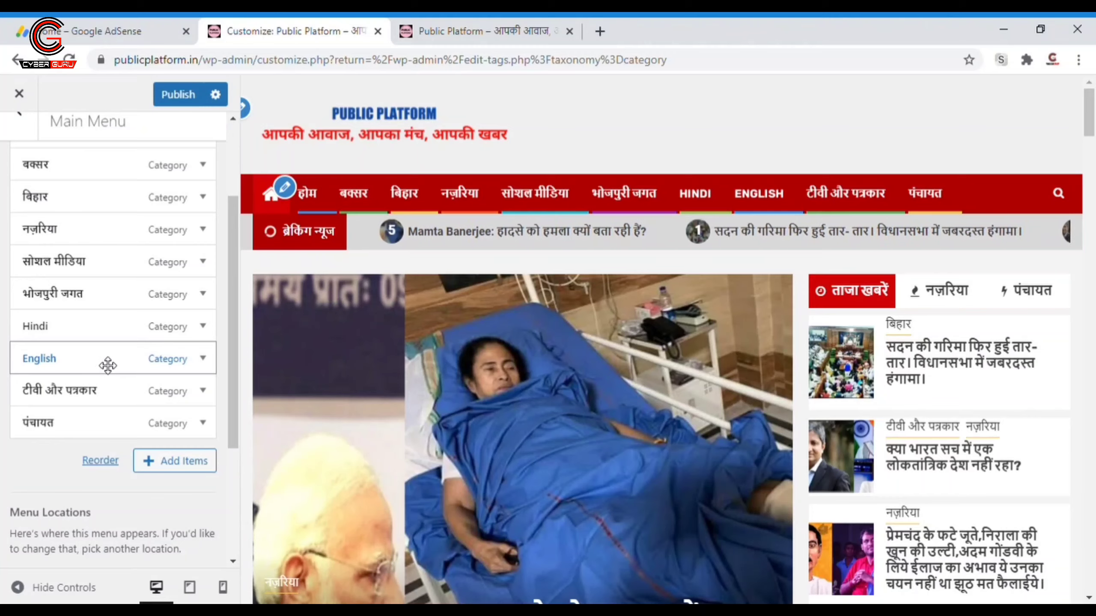
Try English as a sub-item of Hindi in the page preview, and return it to the top menu level
left_click_drag(102, 366, 127, 364)
mouse_move(725, 199)
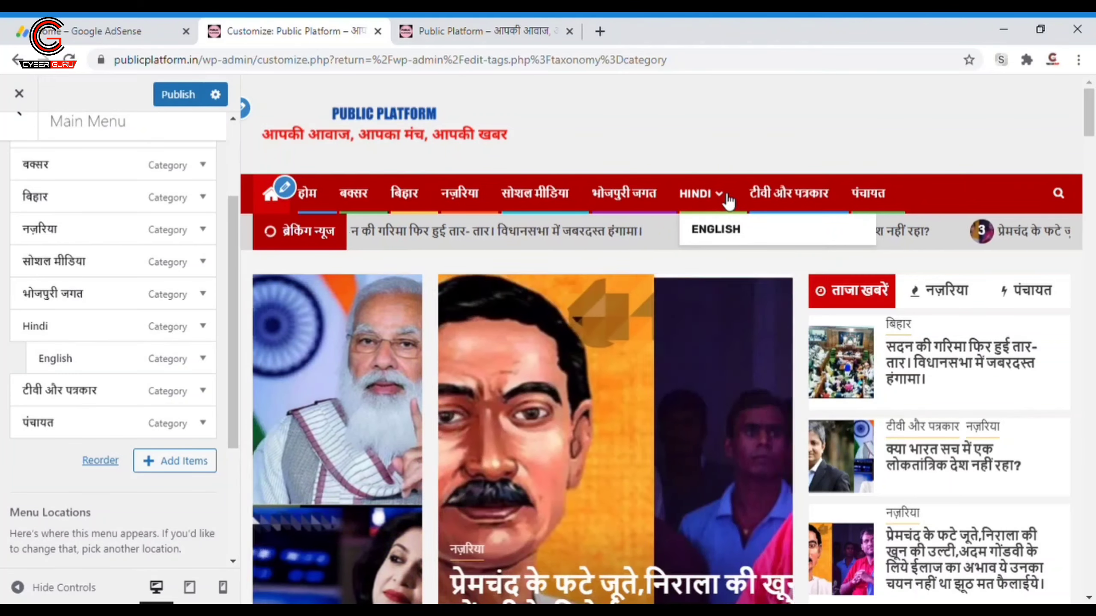
scroll(726, 199, "down", 10)
scroll(721, 193, "down", 10)
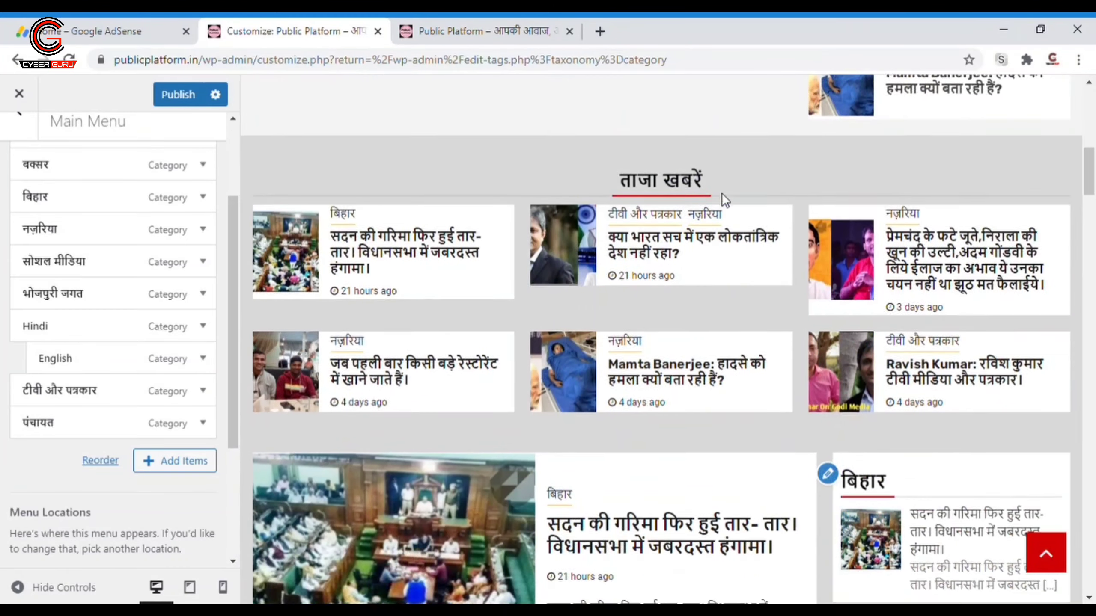
scroll(725, 199, "up", 20)
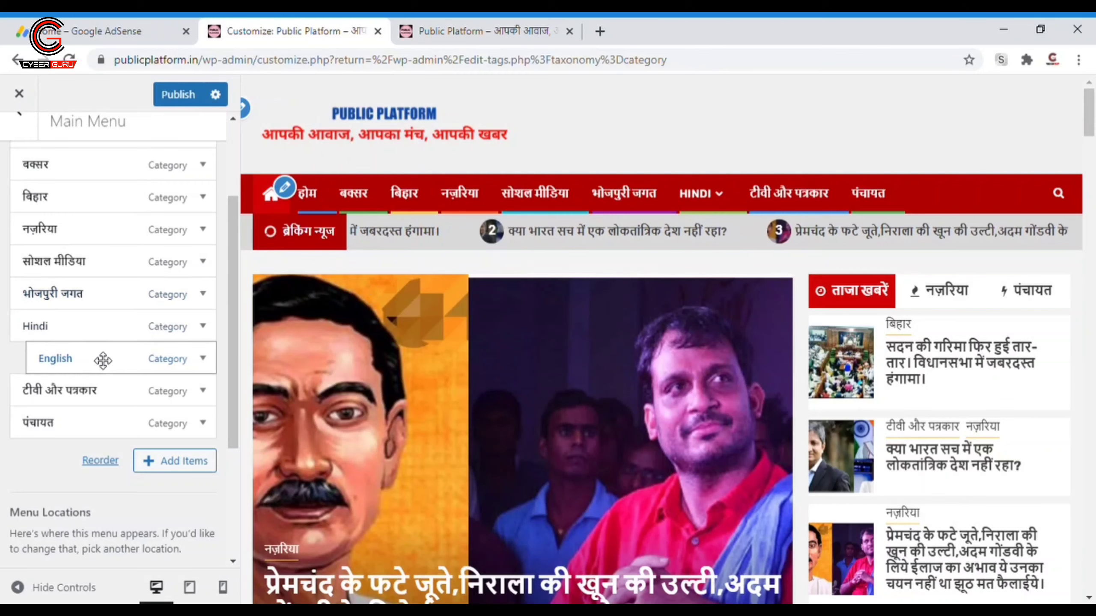
mouse_move(87, 360)
left_mouse_down()
mouse_move(96, 356)
mouse_move(80, 357)
left_mouse_up()
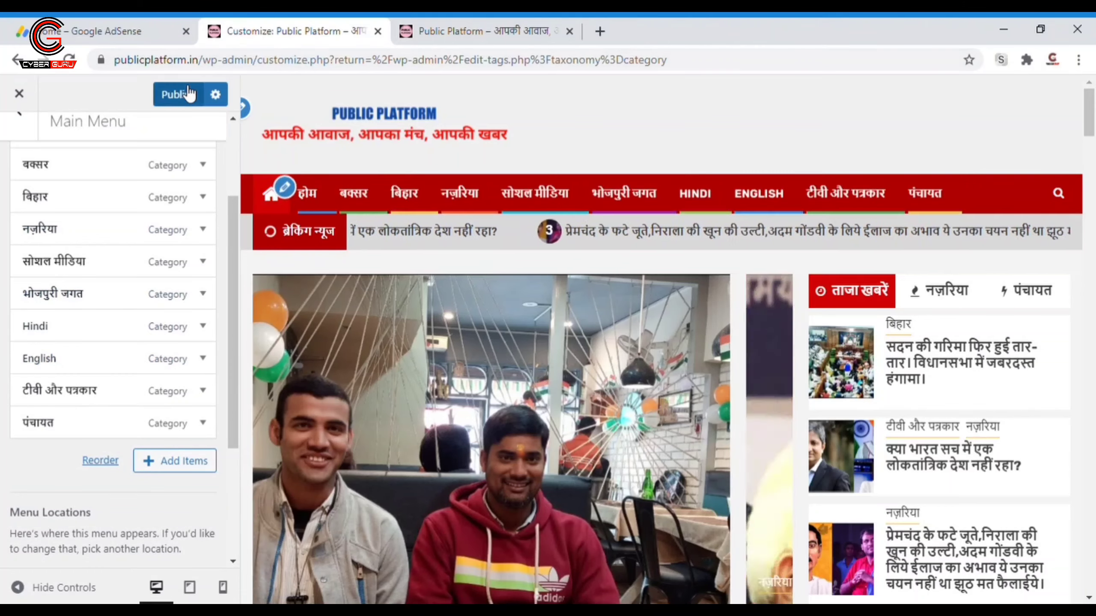
Publish the reordered Main Menu and look over the home page preview down to the footer
left_click(188, 94)
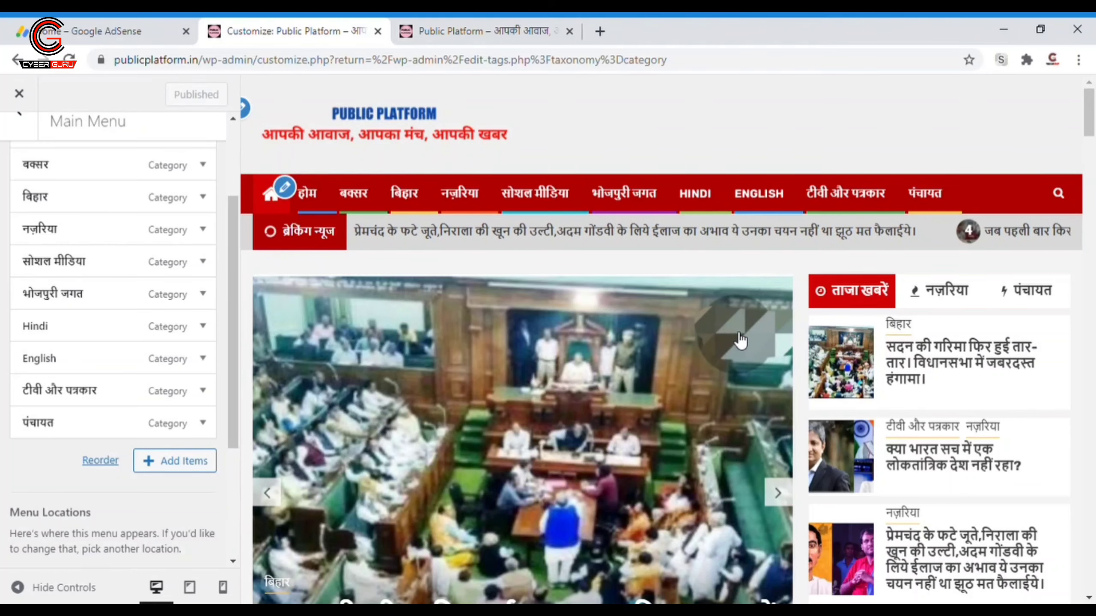
scroll(741, 342, "down", 15)
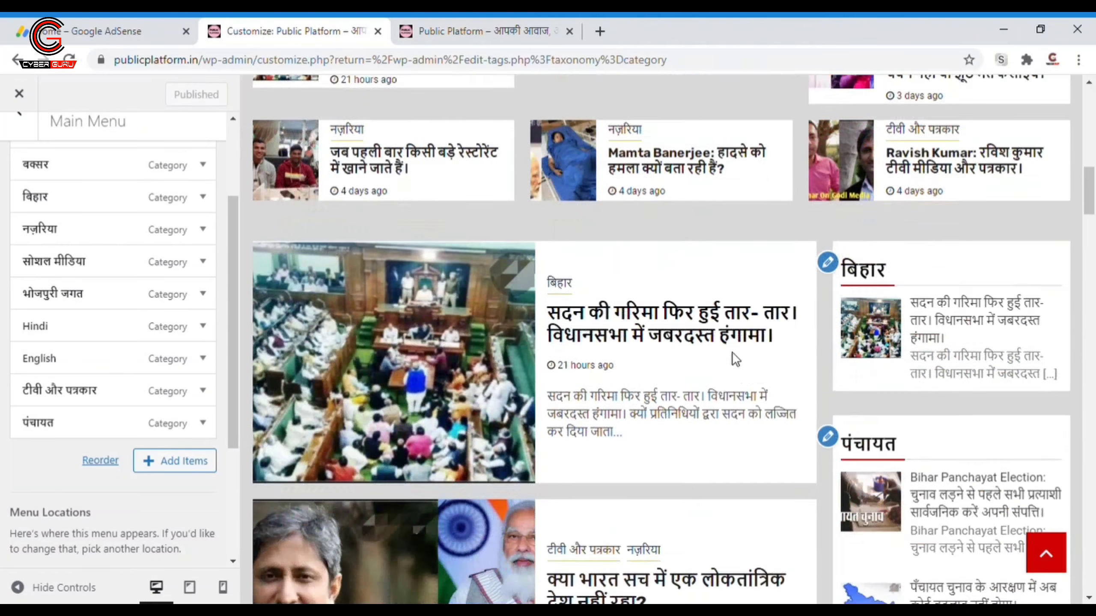
scroll(735, 358, "down", 15)
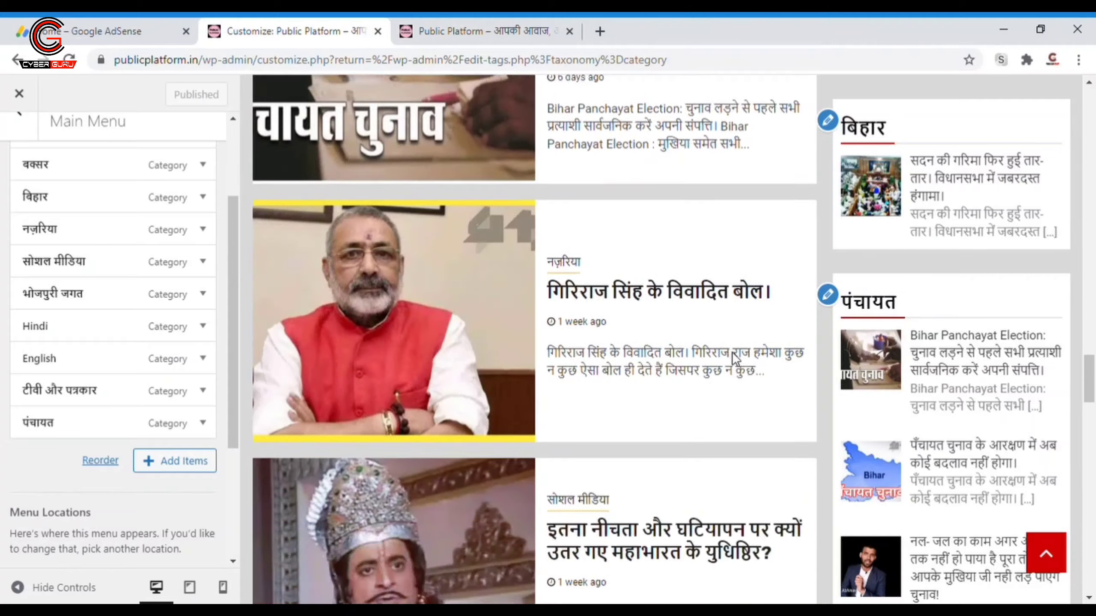
scroll(738, 359, "down", 15)
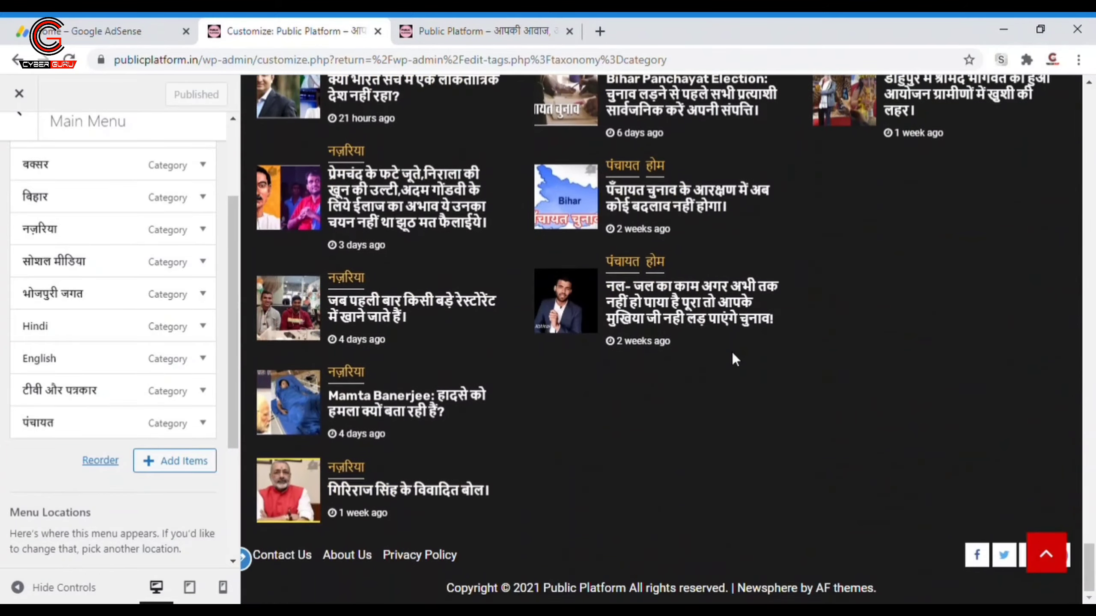
scroll(735, 358, "up", 15)
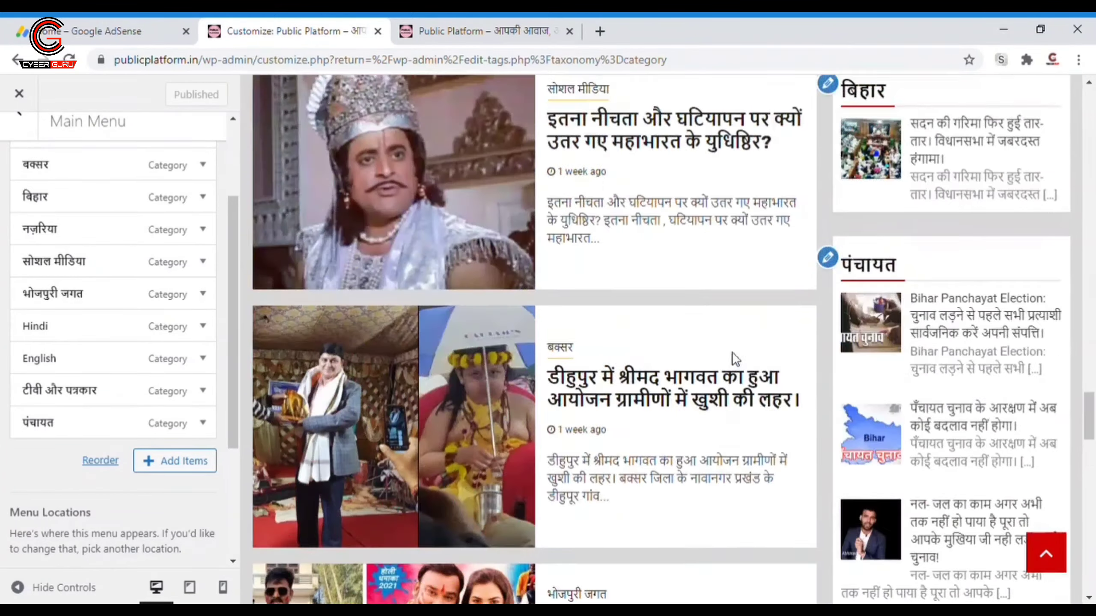
scroll(732, 352, "up", 10)
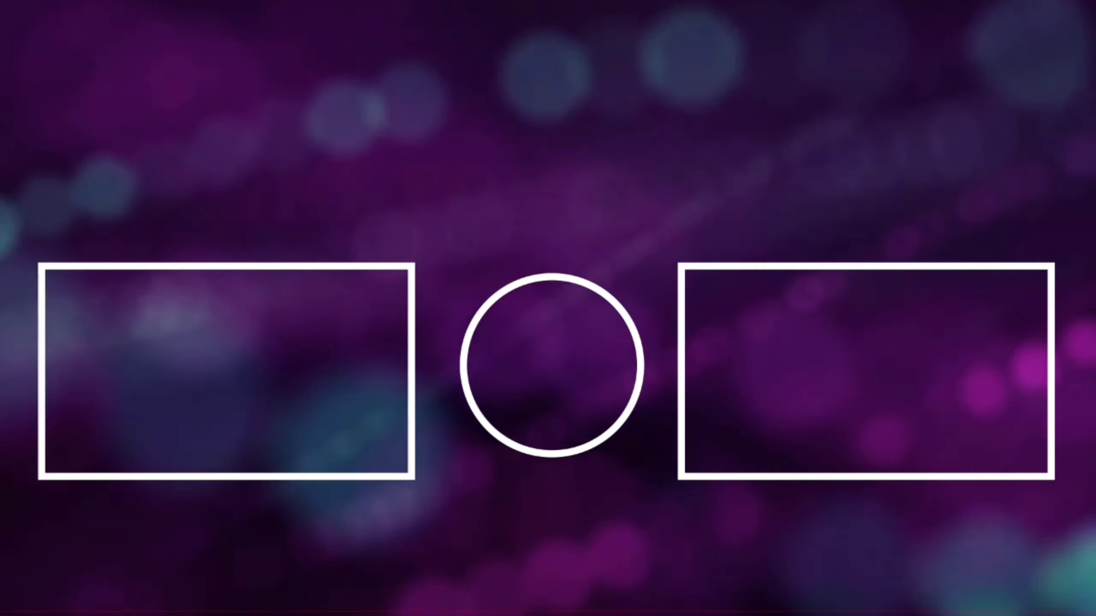